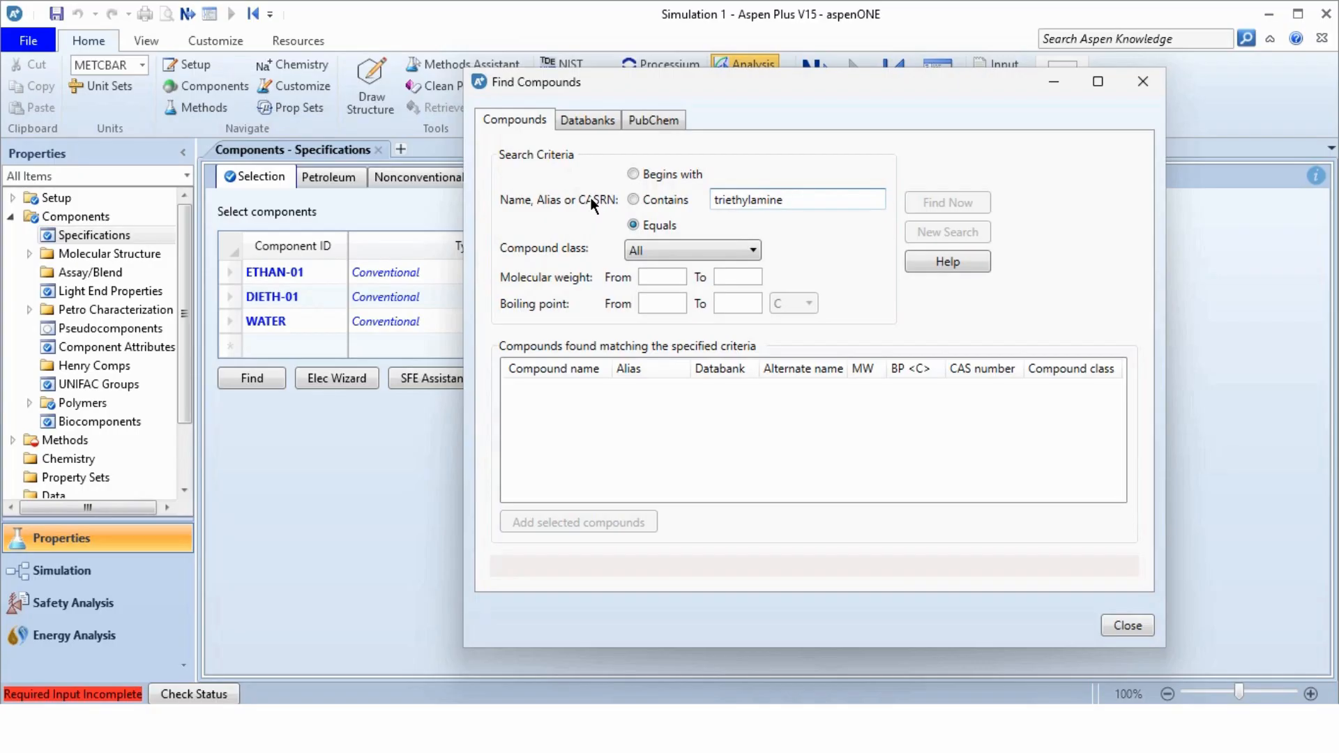
Find the compound triethylamine by exact name and add it to the component list
key(Return)
click(644, 386)
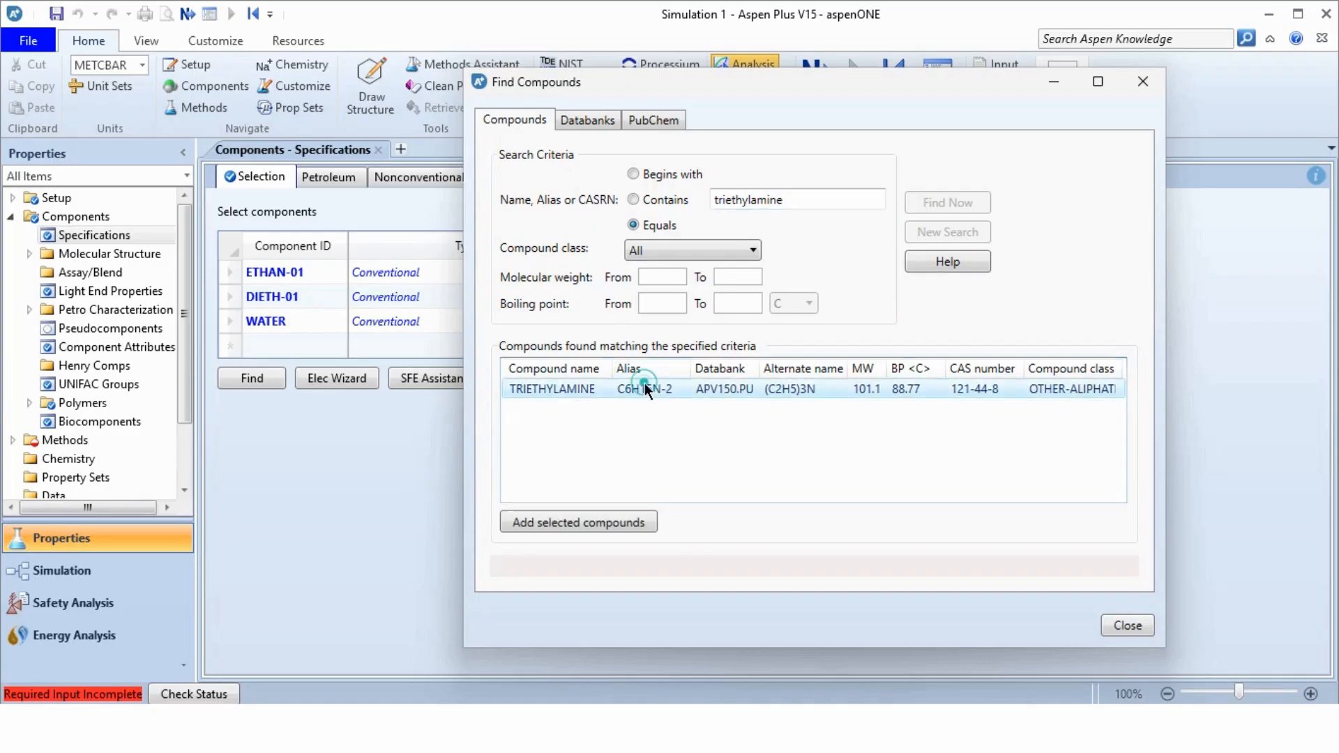
click(613, 521)
click(761, 391)
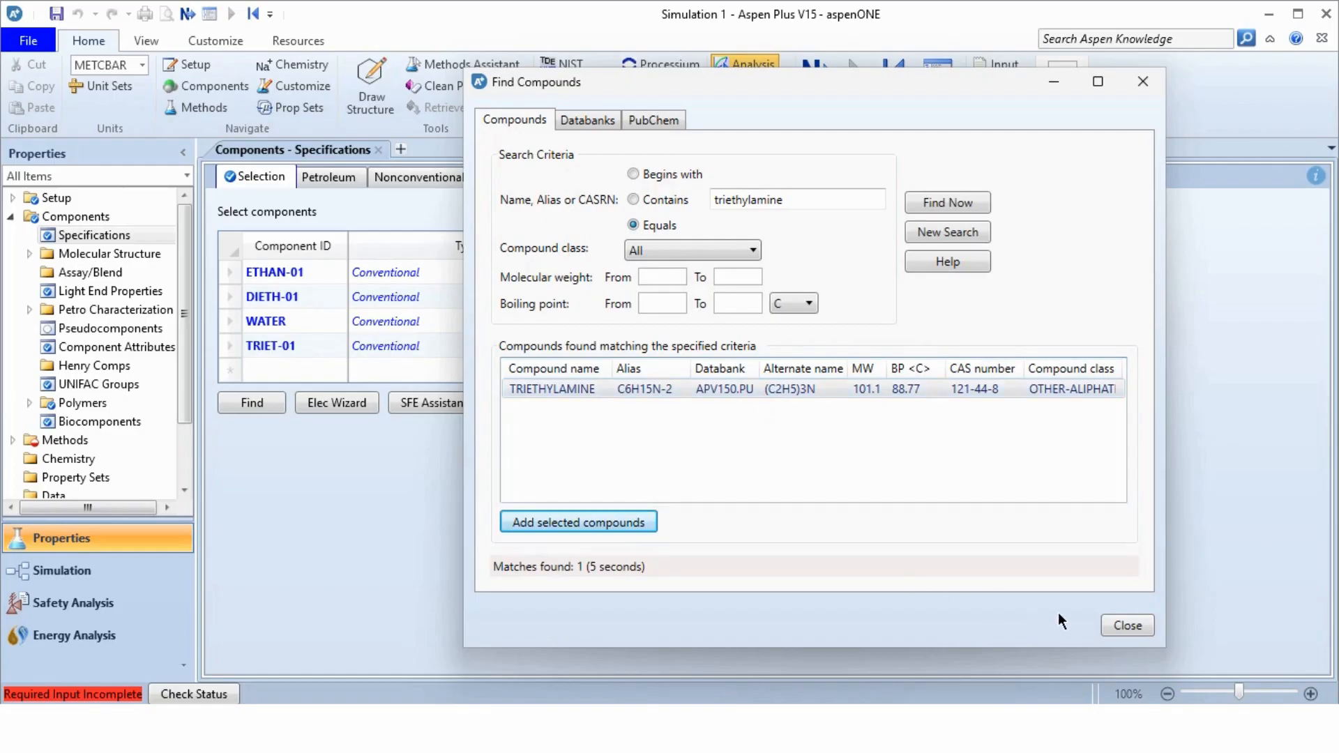
click(1122, 625)
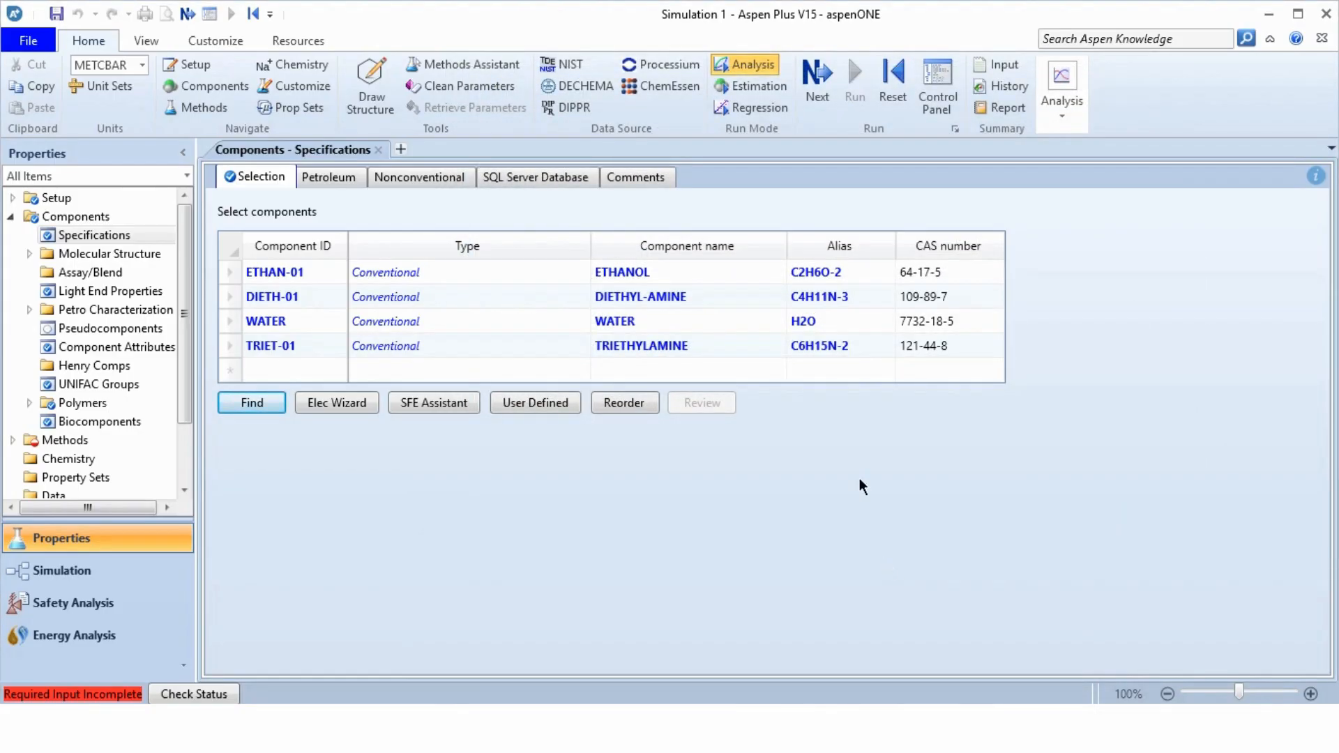
Choose NRTL as the base property method, accept its binary interaction parameters, and run the property analysis
click(815, 102)
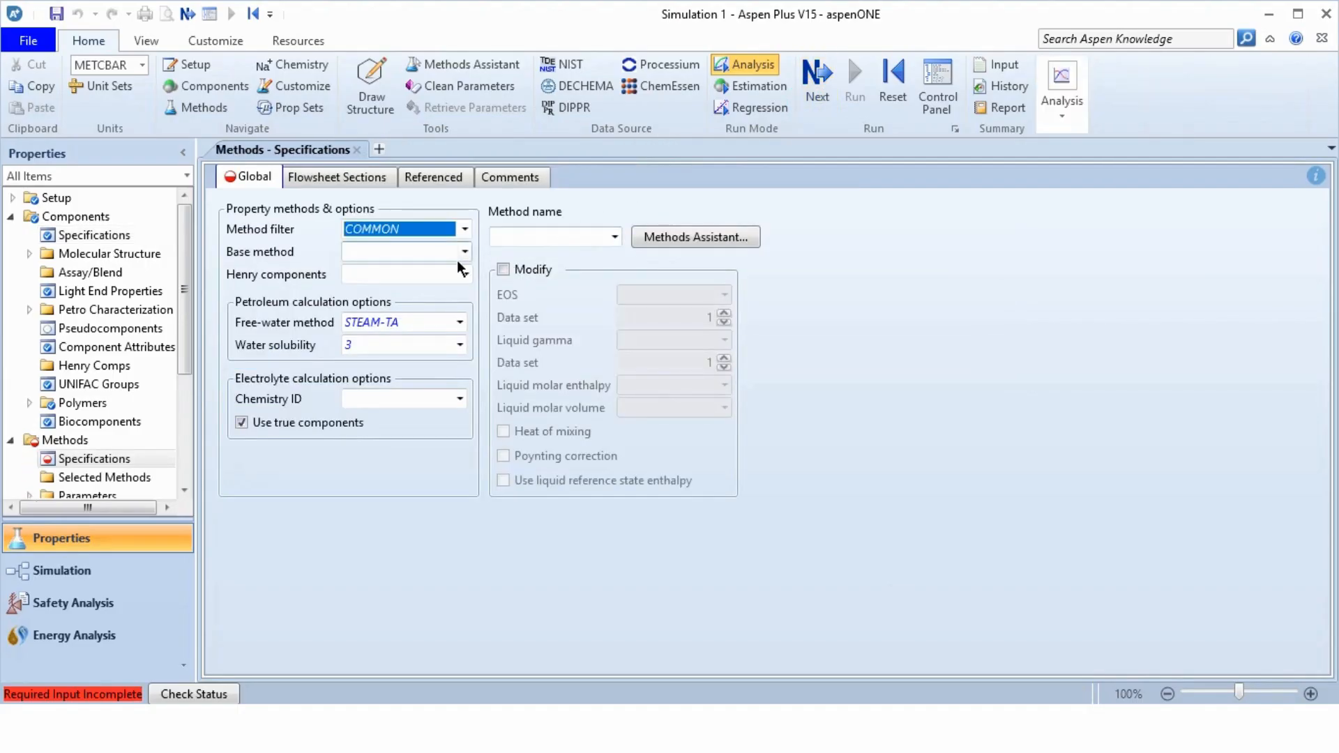
click(462, 252)
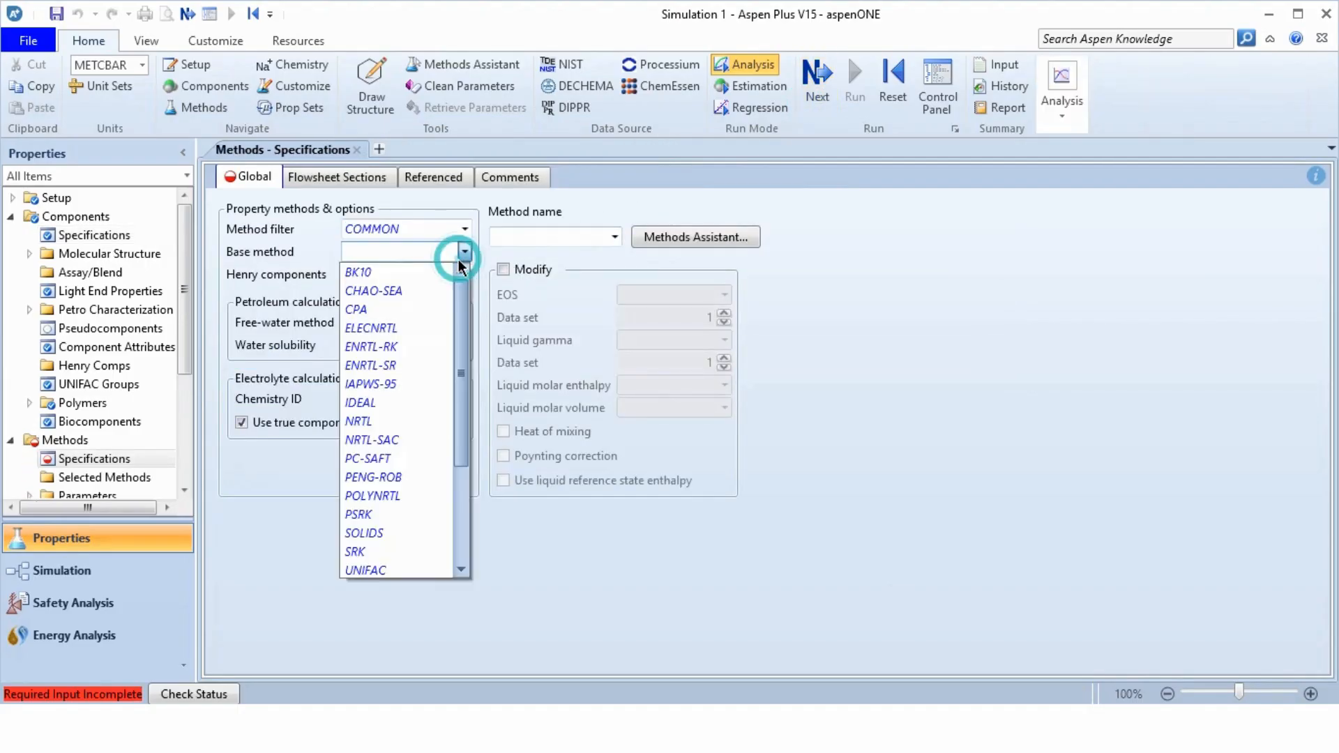
click(376, 423)
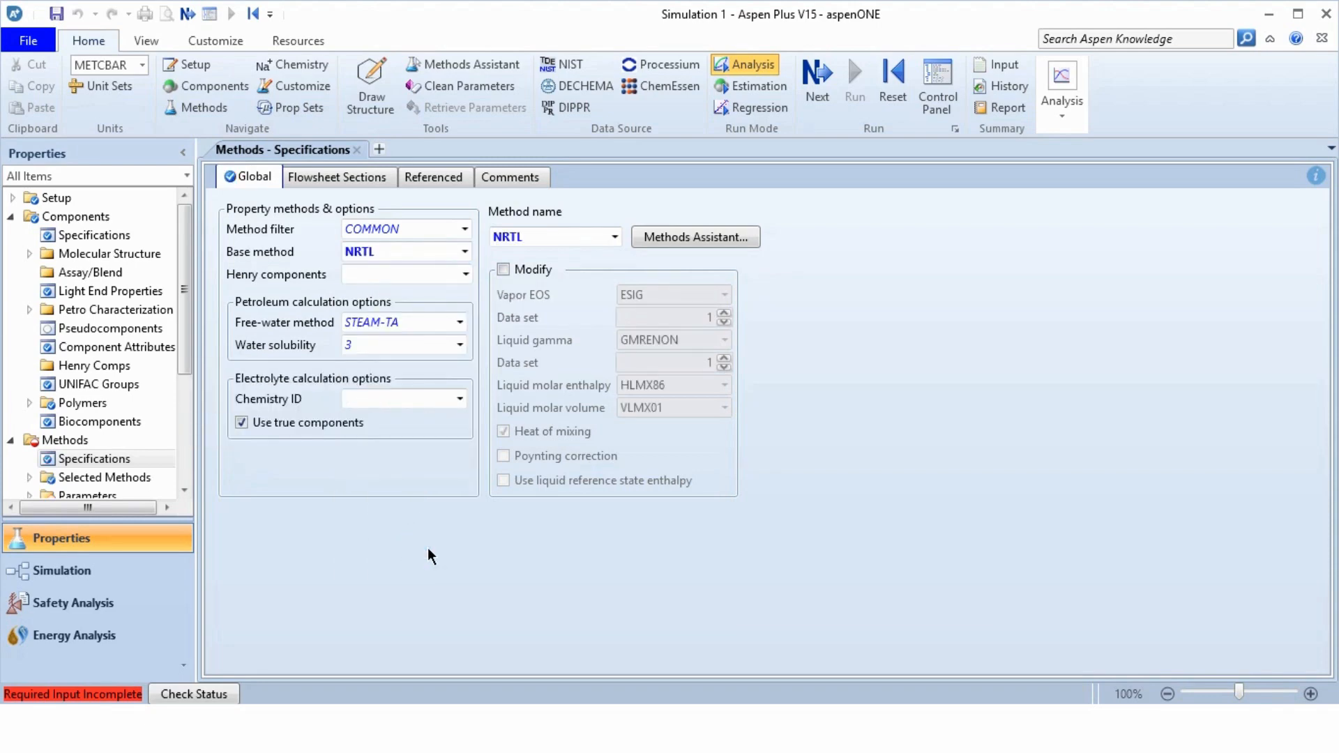
click(817, 87)
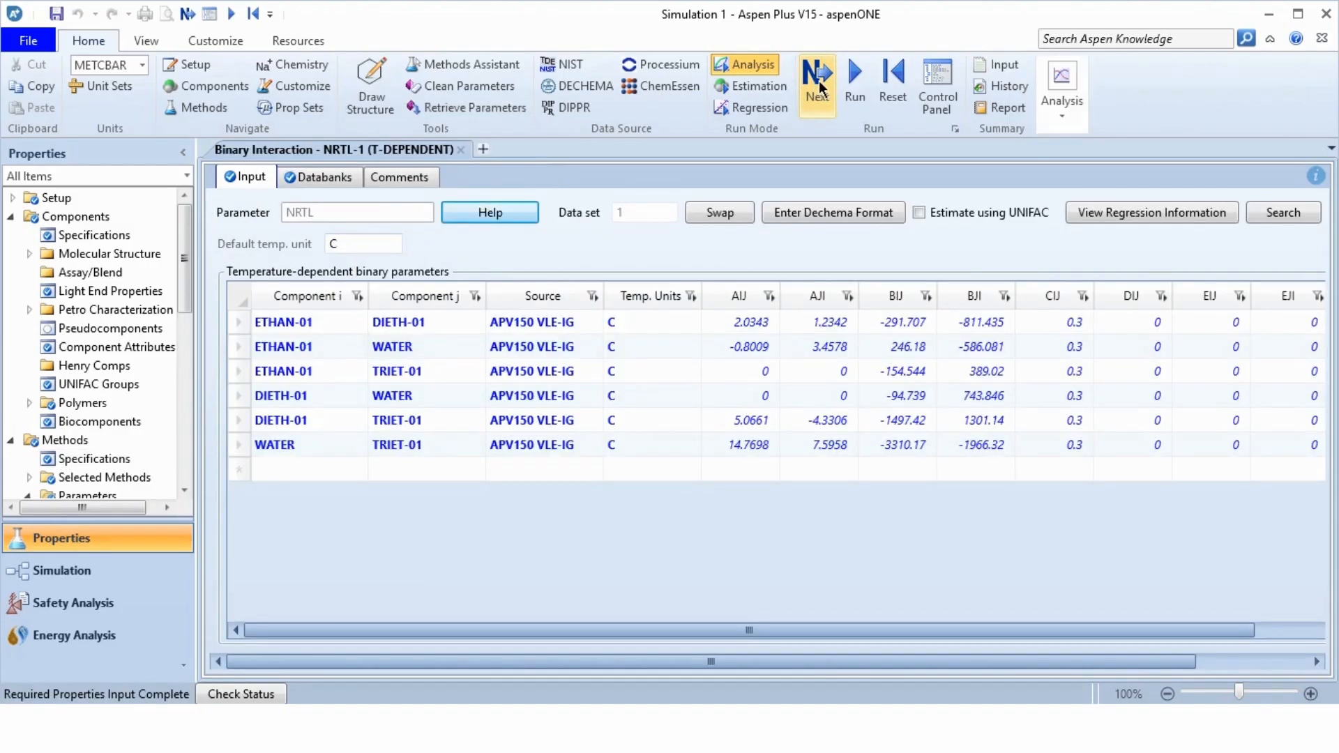
click(862, 90)
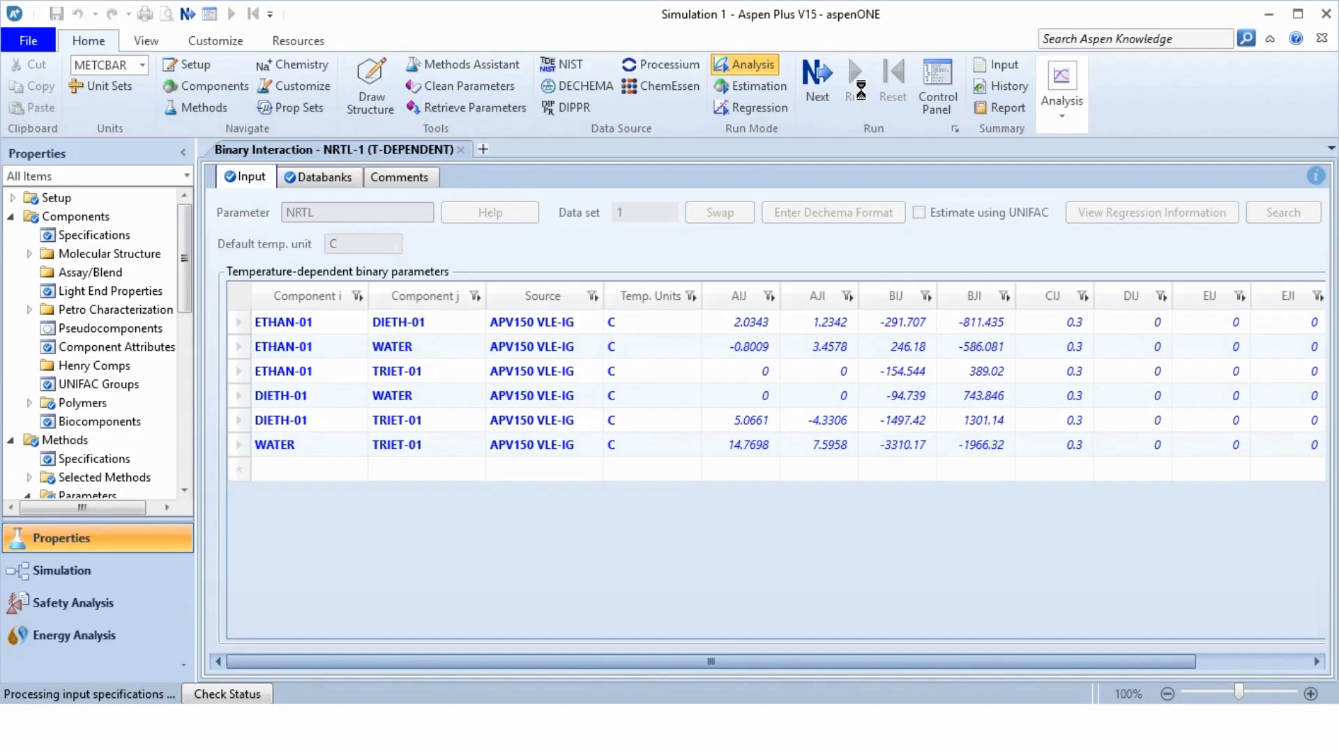
Switch to the simulation environment and place one RCSTR reactor block on the main flowsheet
click(181, 572)
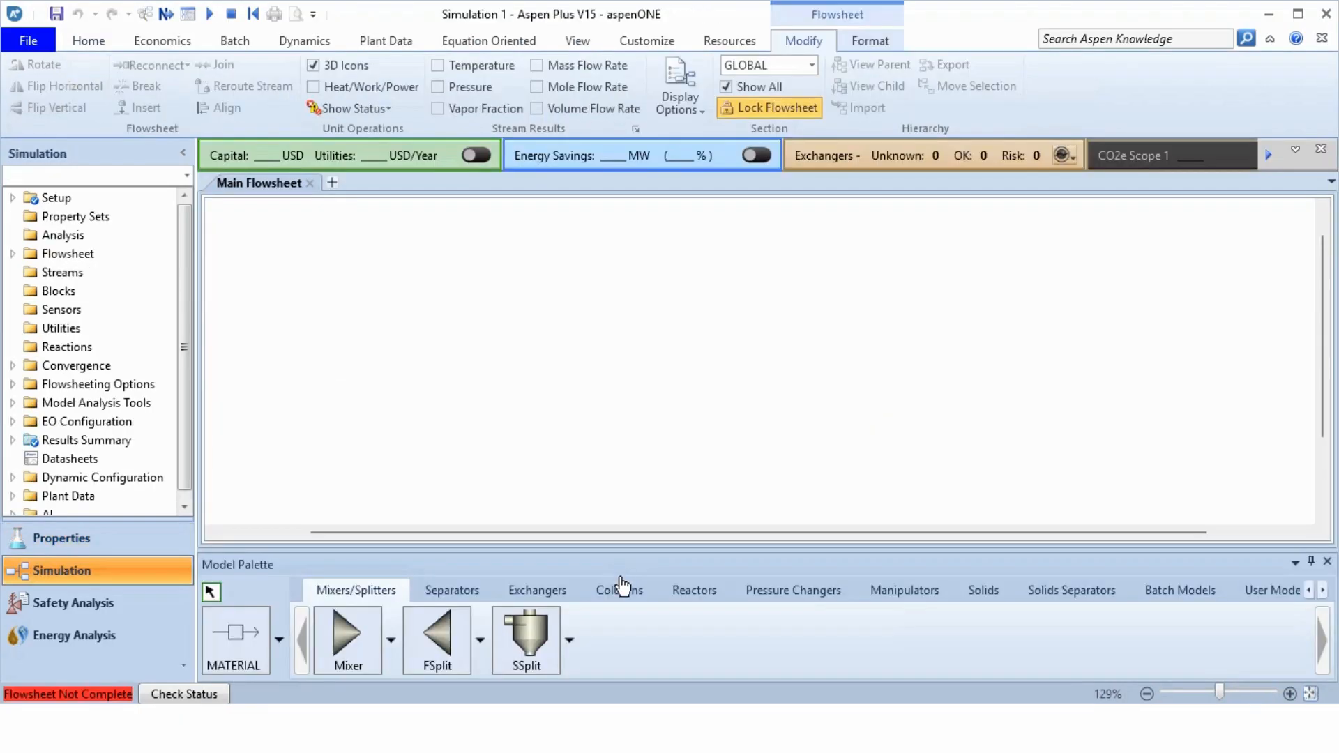
click(674, 596)
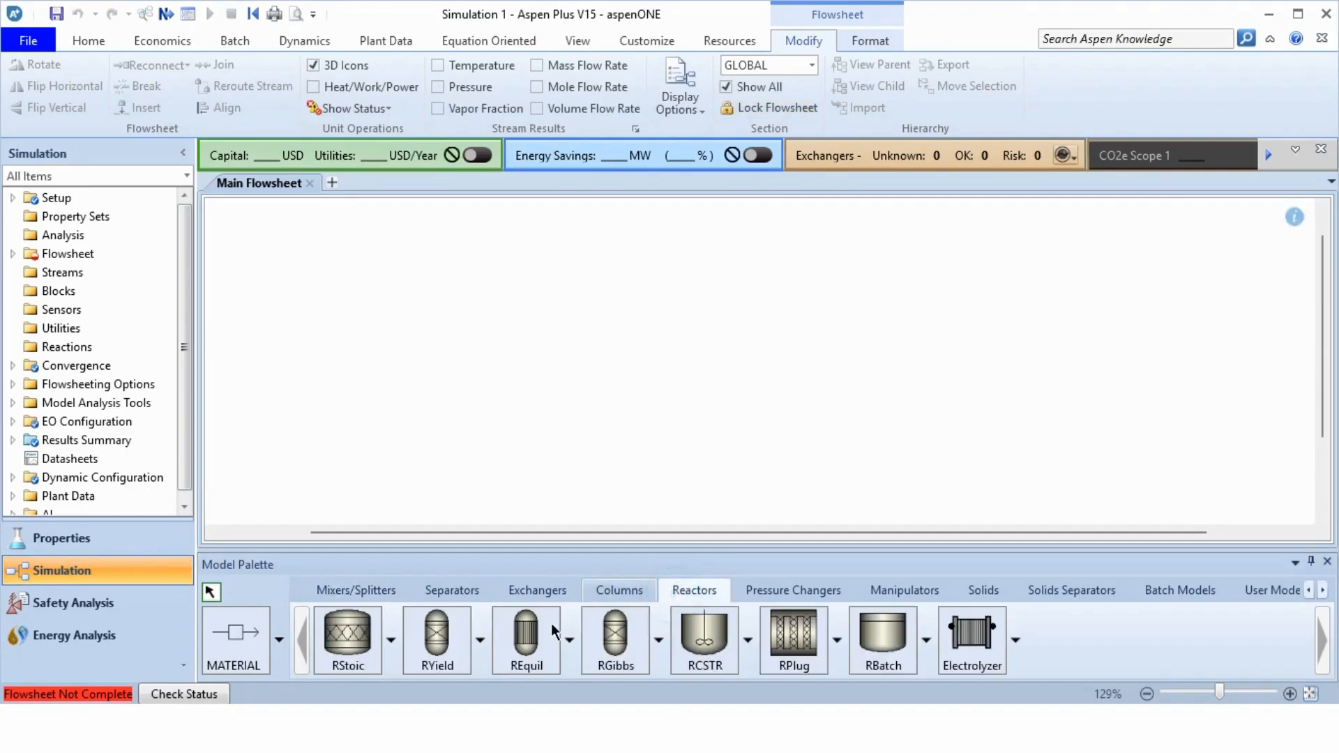
click(697, 639)
click(739, 324)
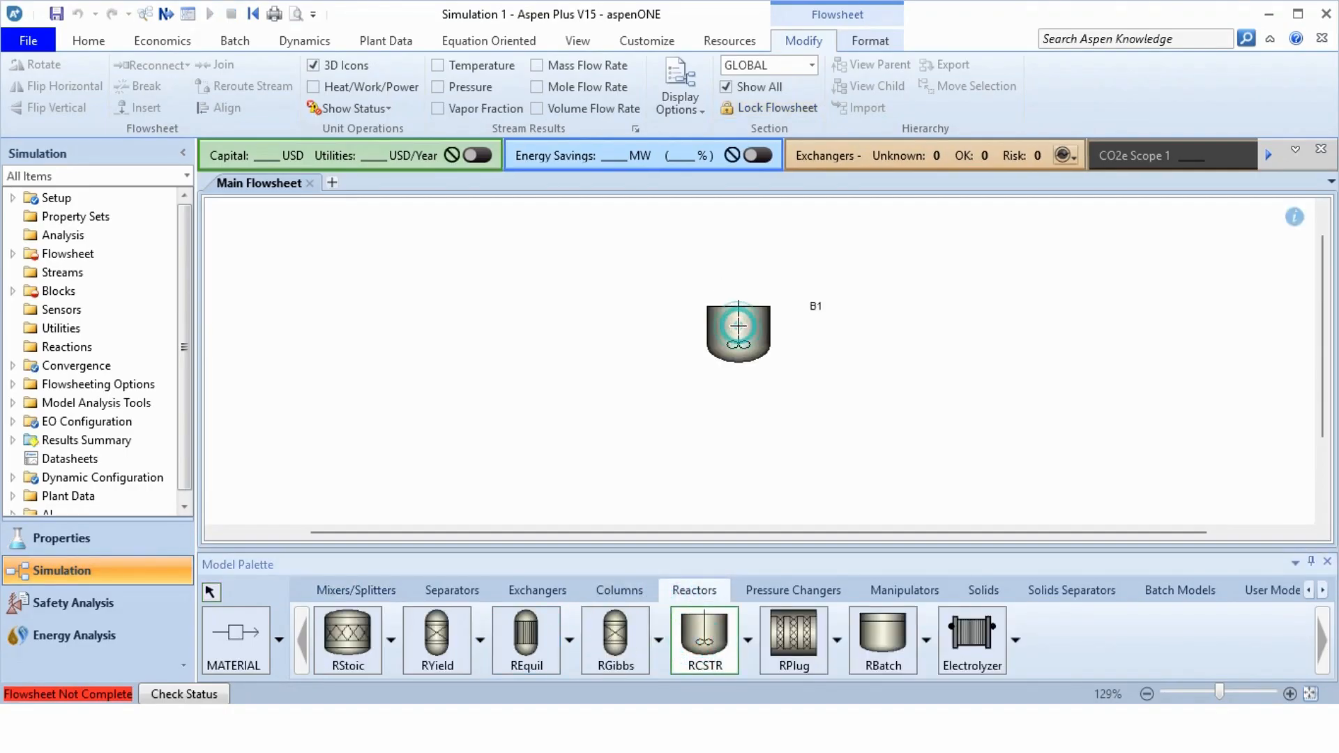
right_click(865, 417)
Connect a material feed stream and a material product stream to the RCSTR block and straighten their lines
click(214, 635)
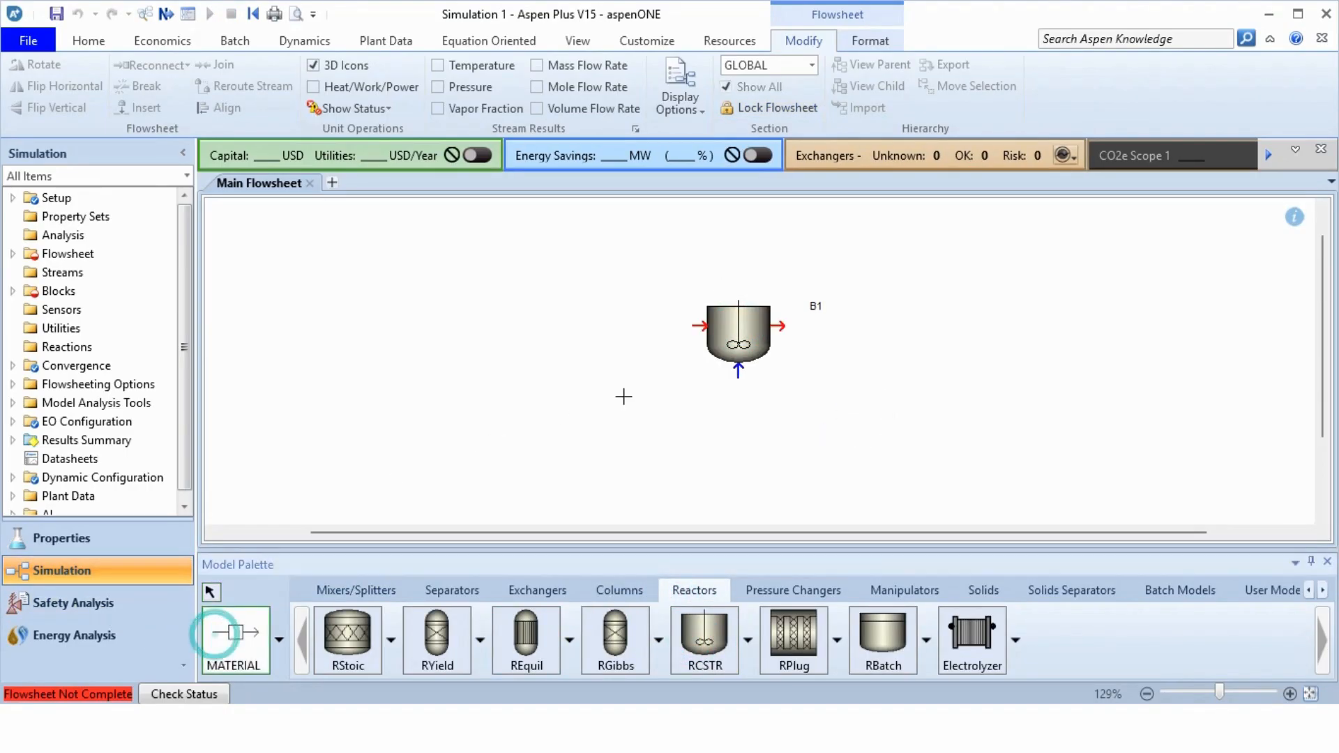
click(693, 323)
click(534, 326)
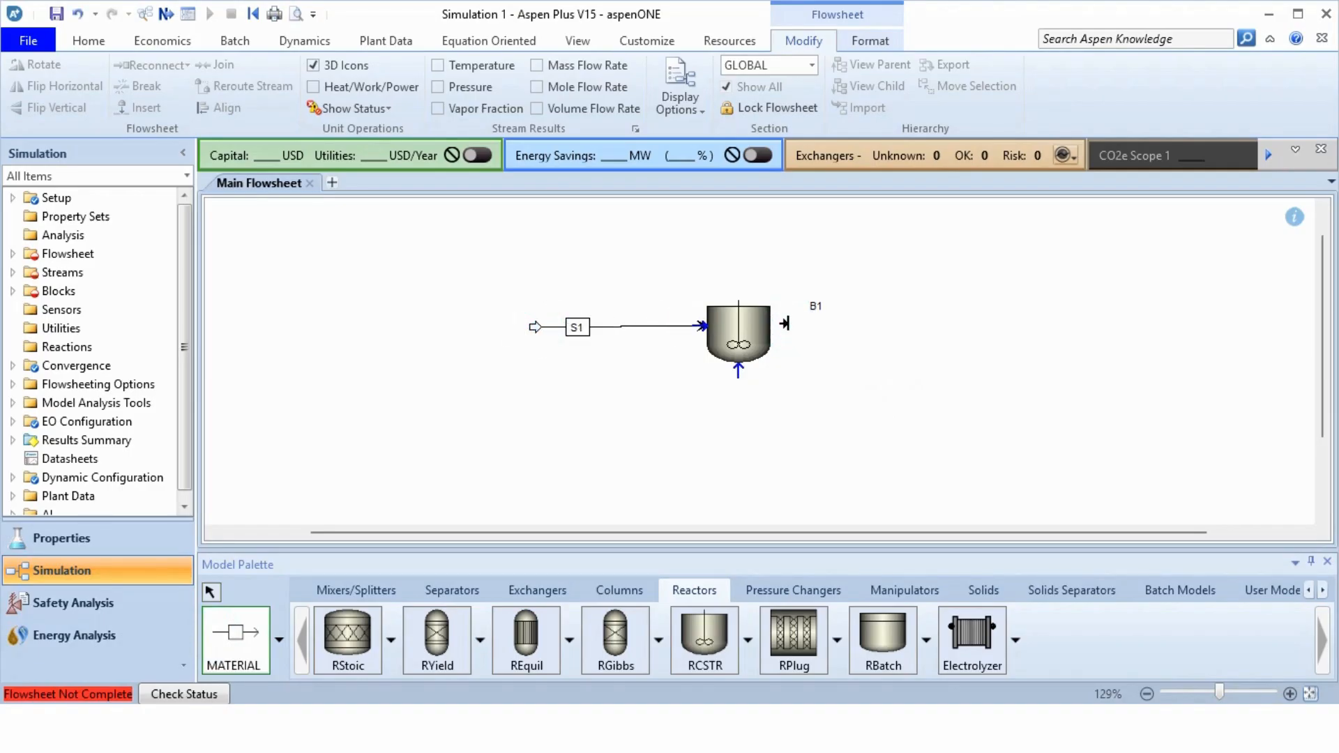
click(248, 635)
click(248, 634)
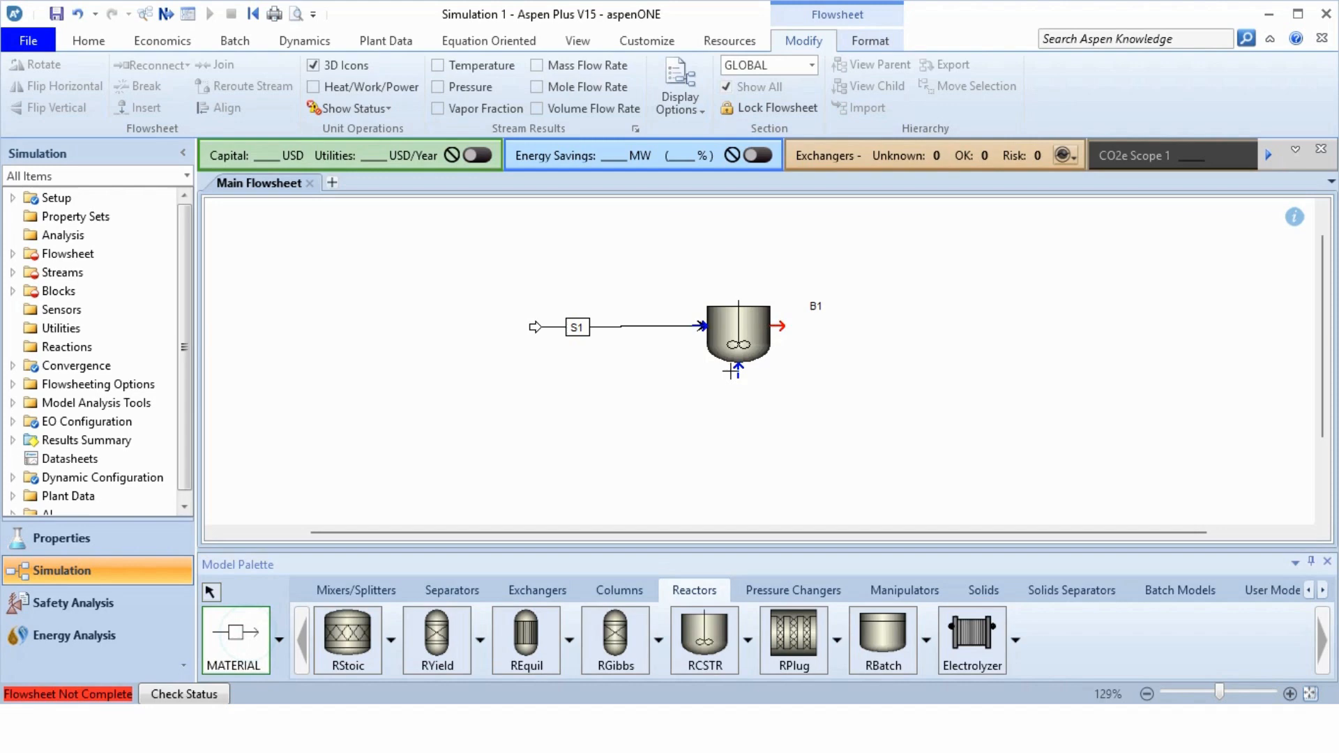
click(780, 326)
click(958, 317)
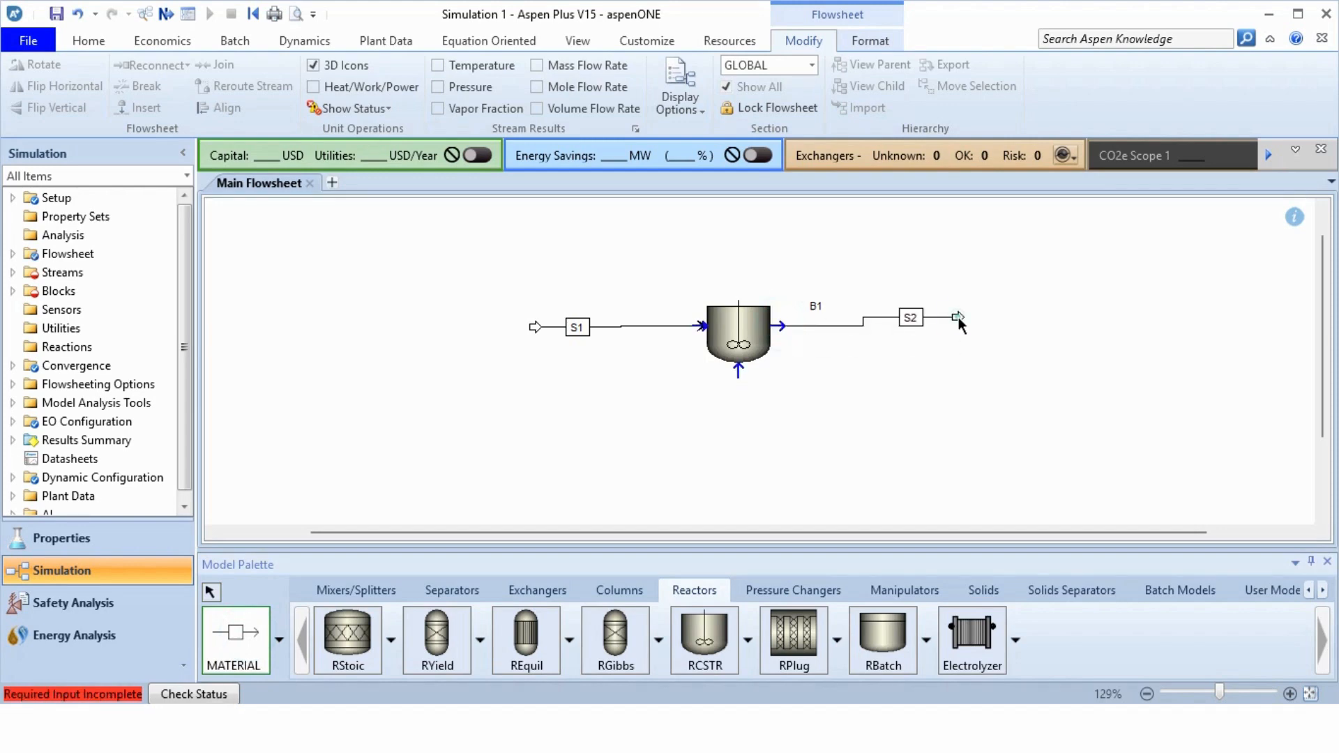
key(ctrl+a)
click(982, 363)
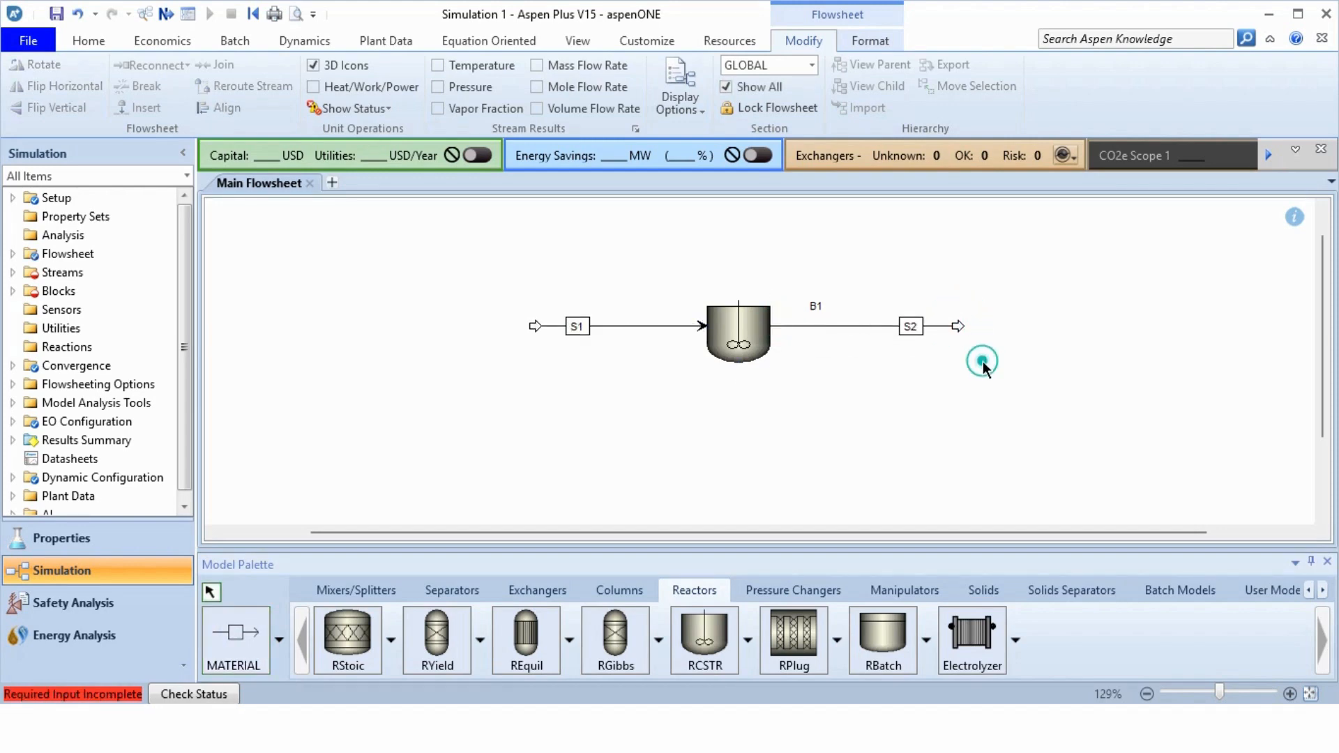
Specify feed stream S1 at 50 C and 354.5 kPa with a total mole flow rate of 200 kmol/hr
click(654, 328)
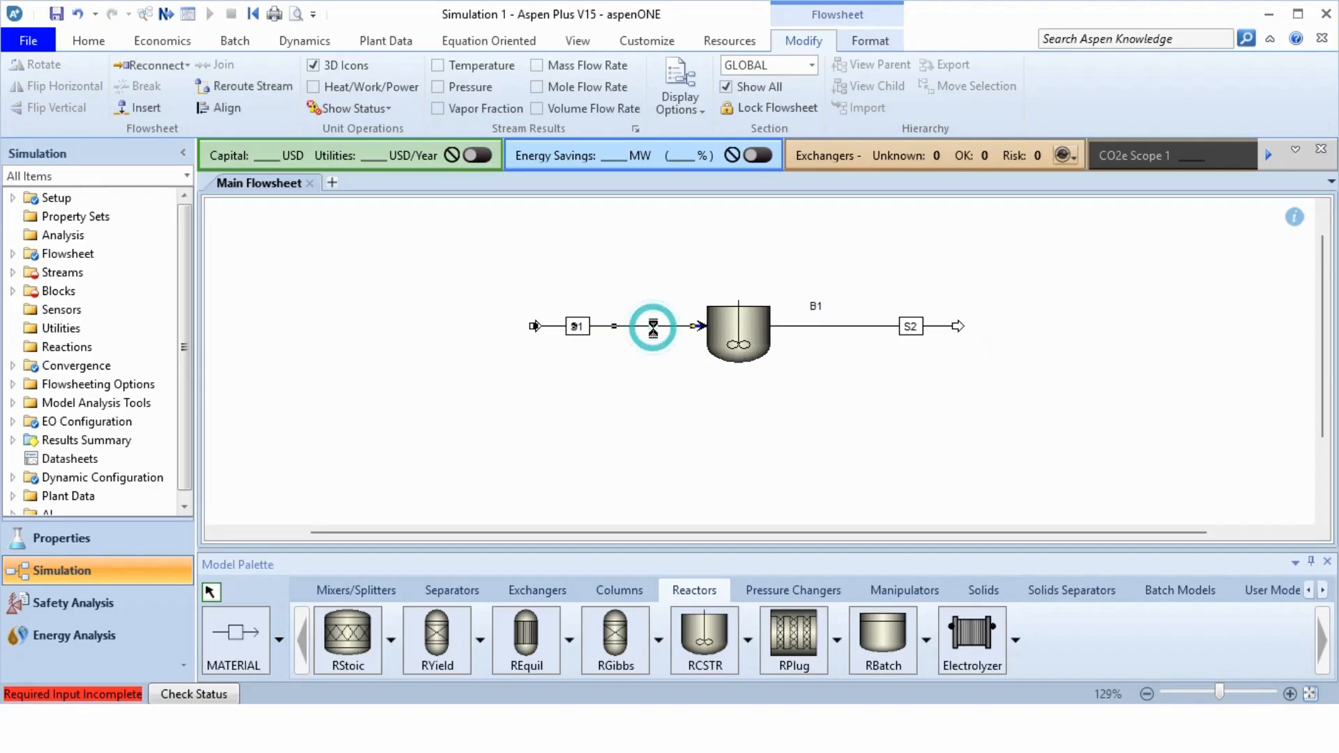
double_click(654, 327)
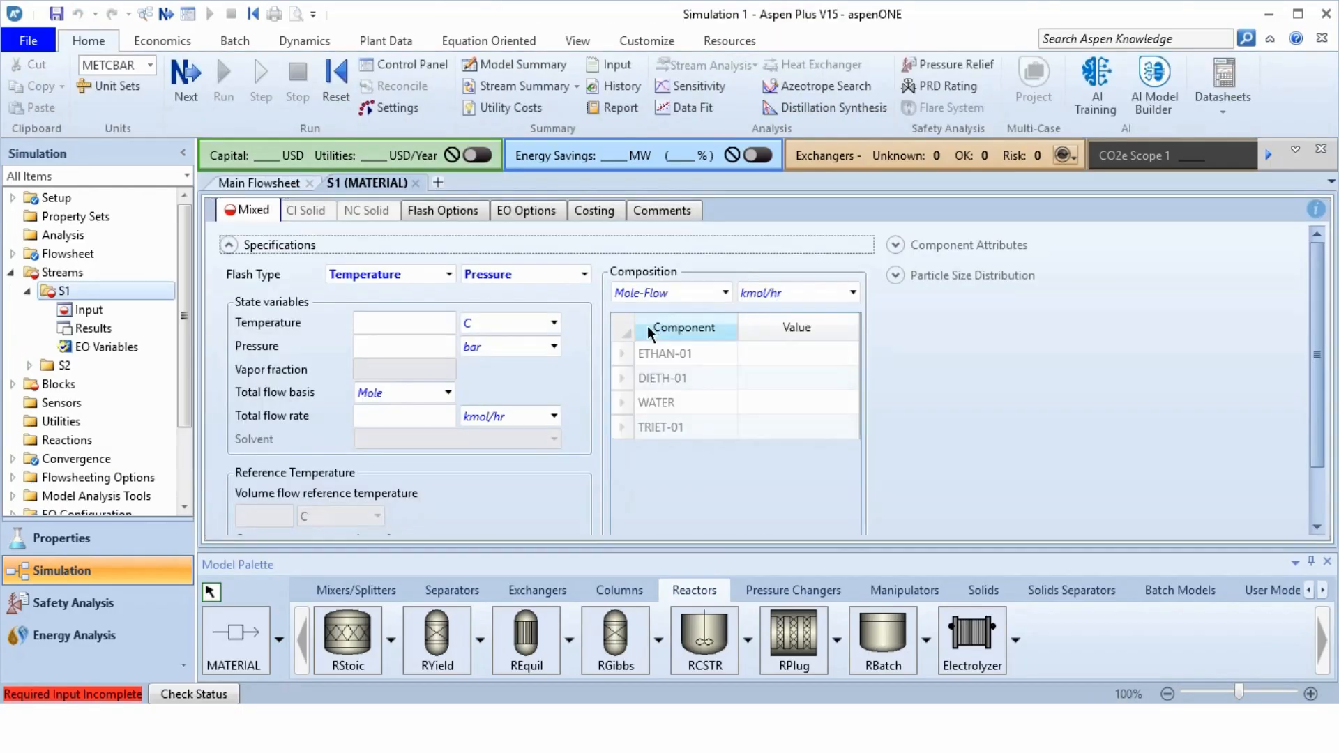
click(429, 320)
text(50)
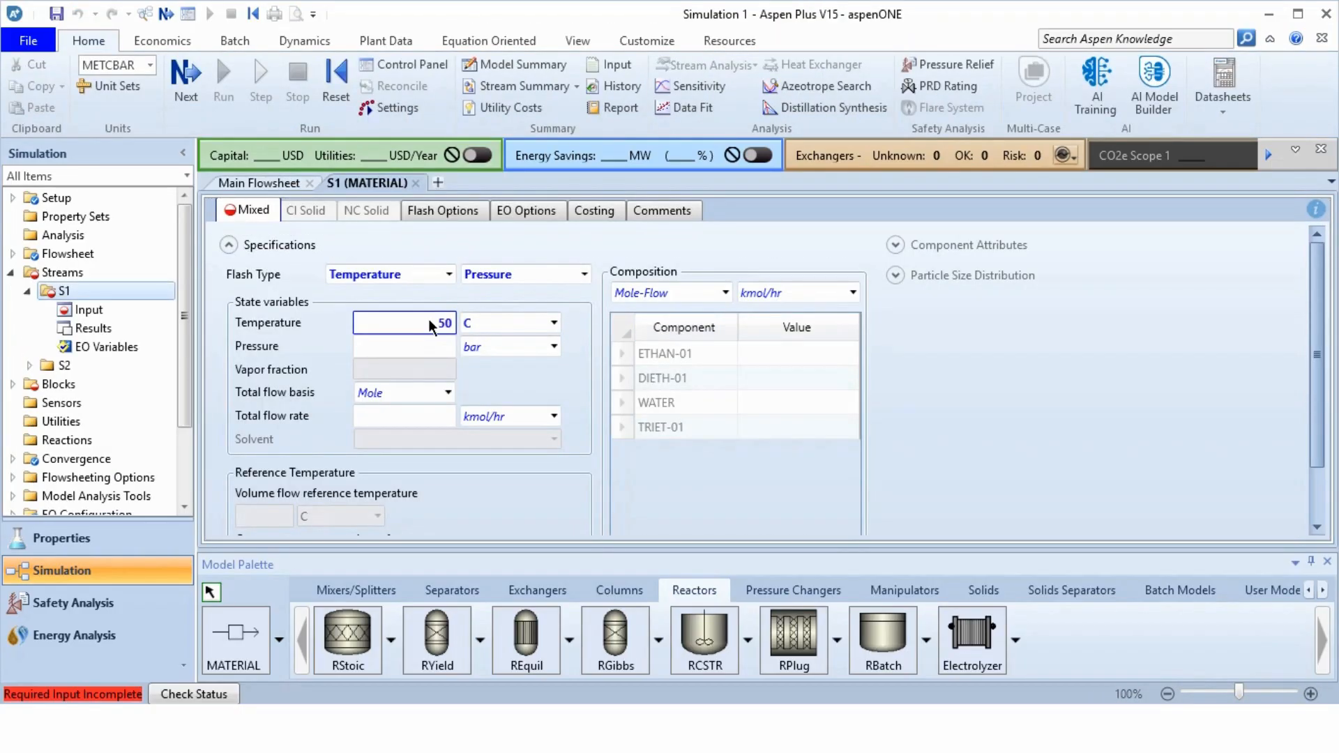
click(413, 343)
text(354.5)
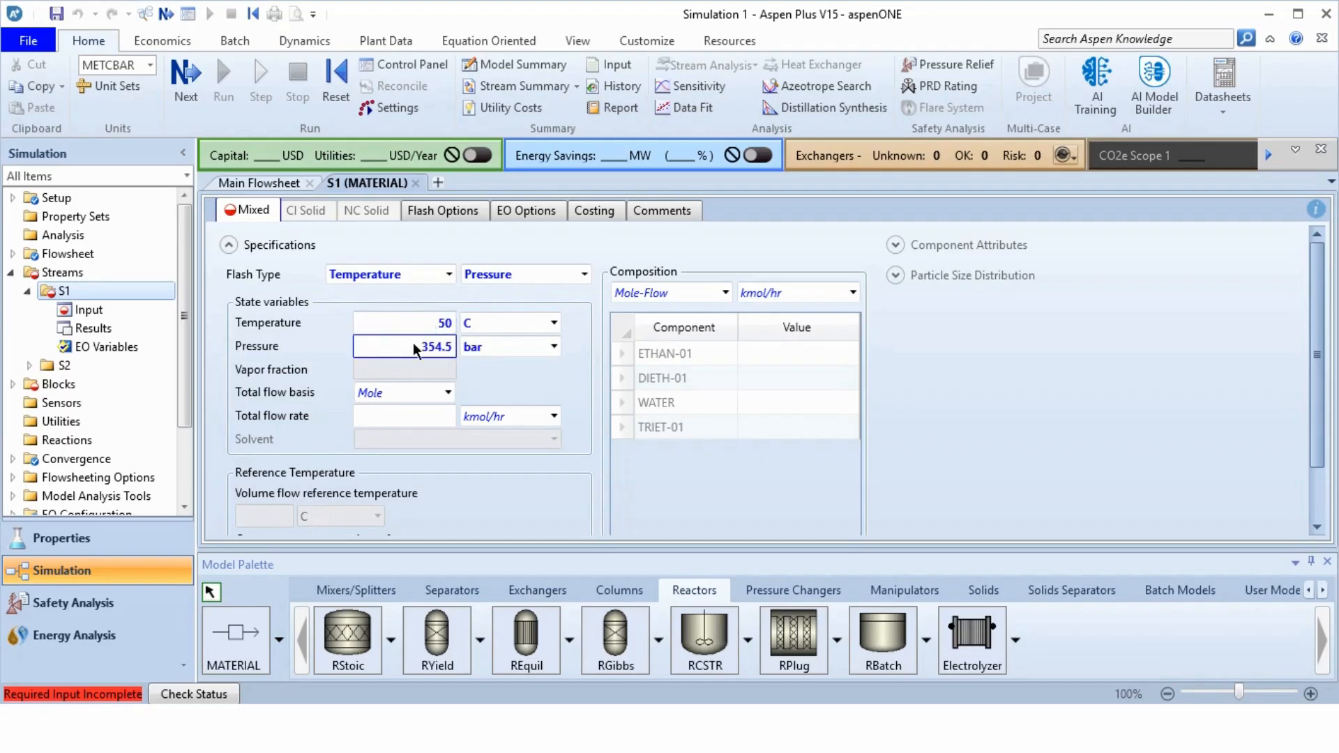
key(Tab)
text(kPa)
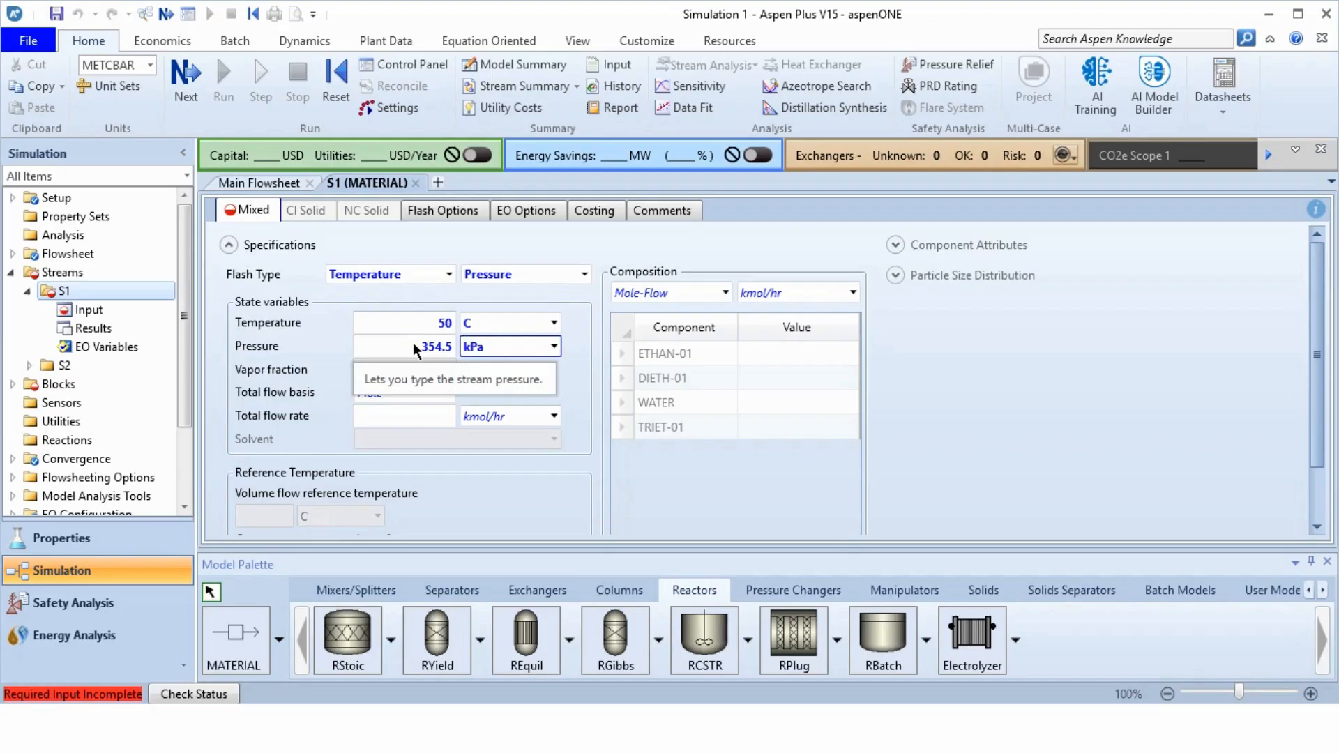
click(396, 418)
text(200)
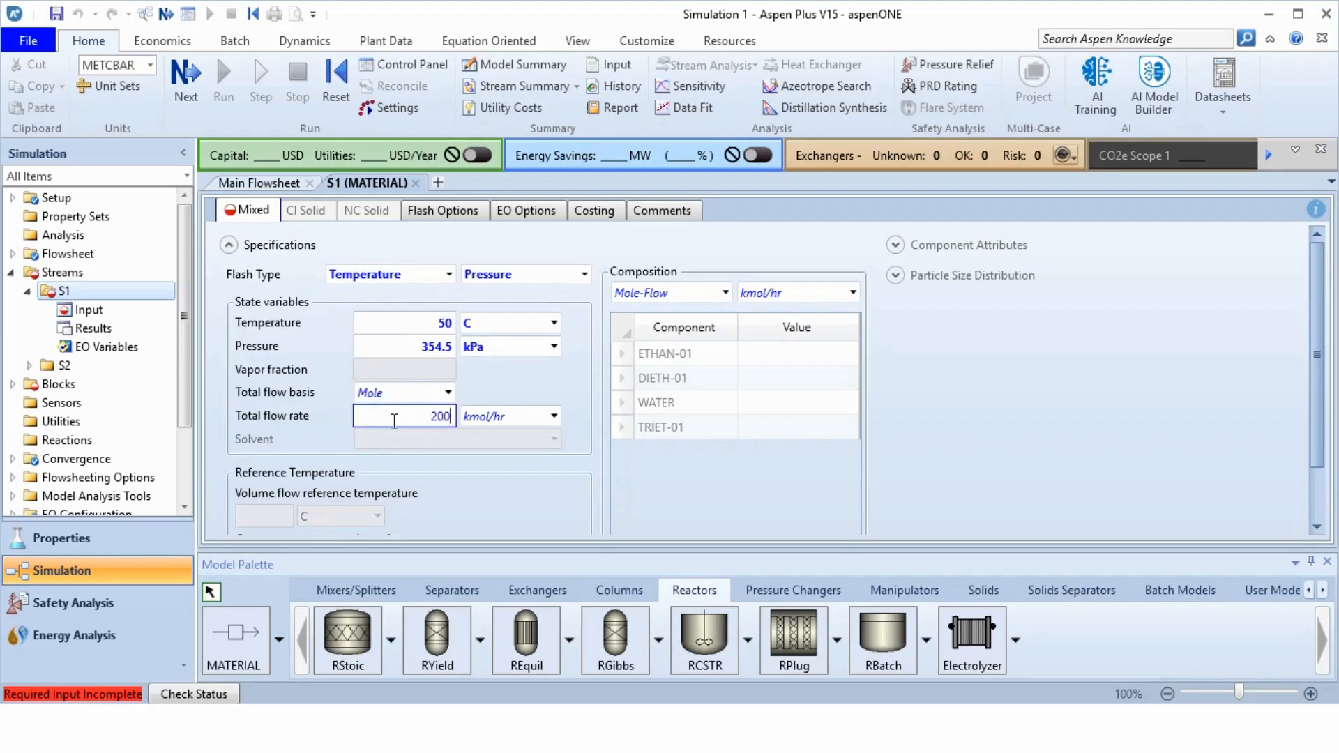
key(Tab)
Enter S1 mole flows of 50 kmol/hr ethanol, 50 kmol/hr diethylamine and 100 kmol/hr water, and close the stream form
click(766, 355)
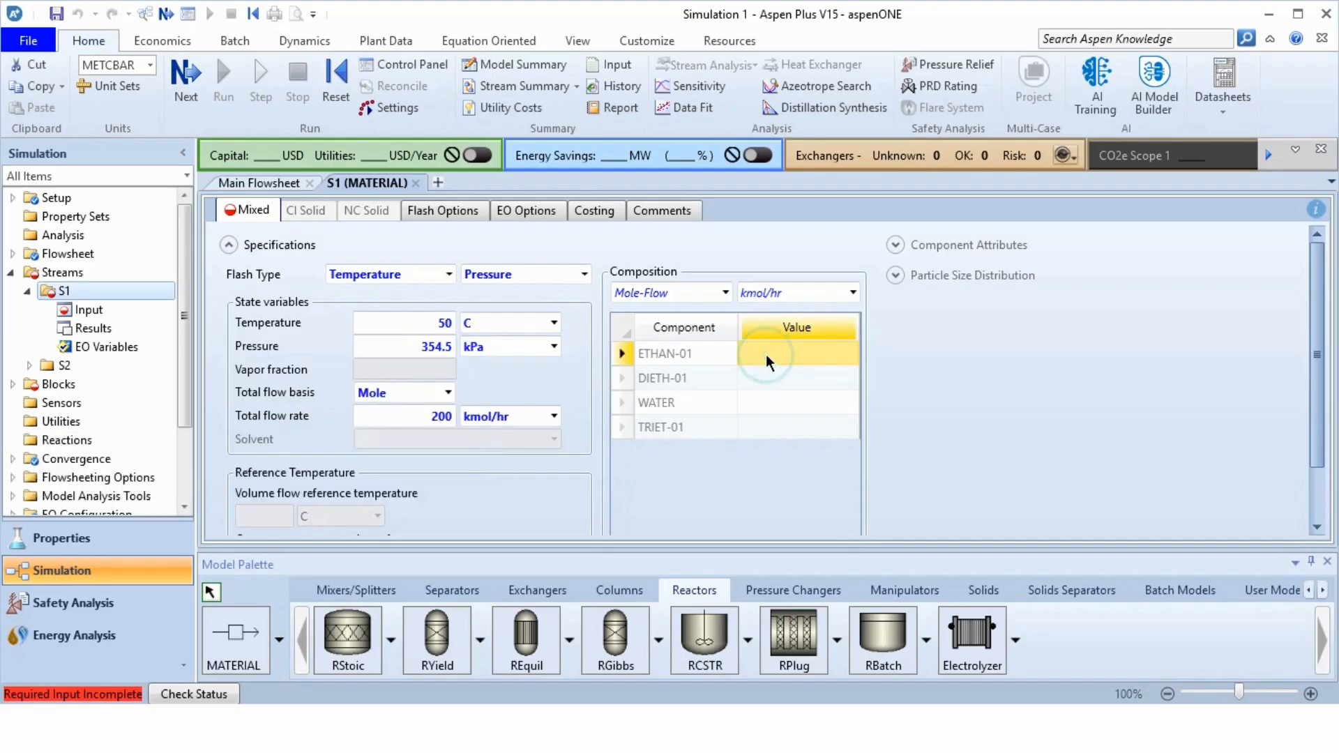
text(50)
key(Return)
text(50)
key(Return)
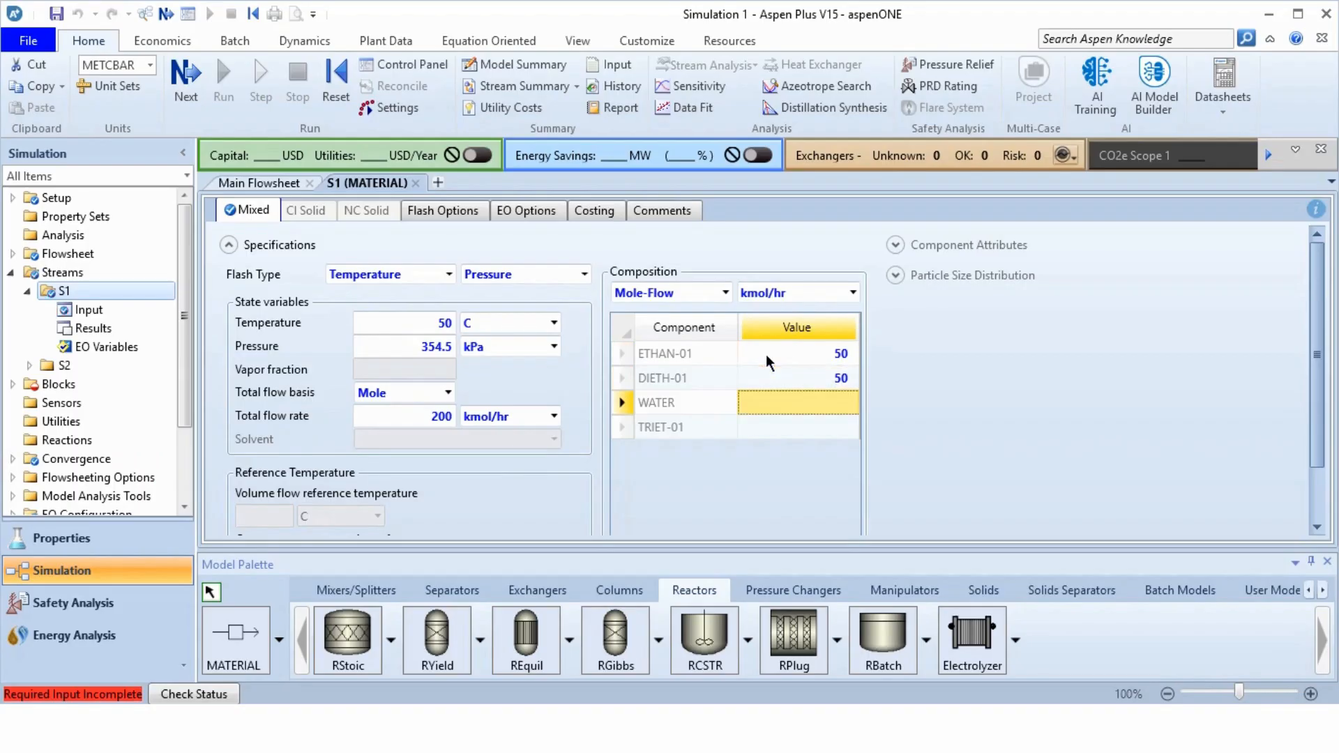
text(100)
key(Return)
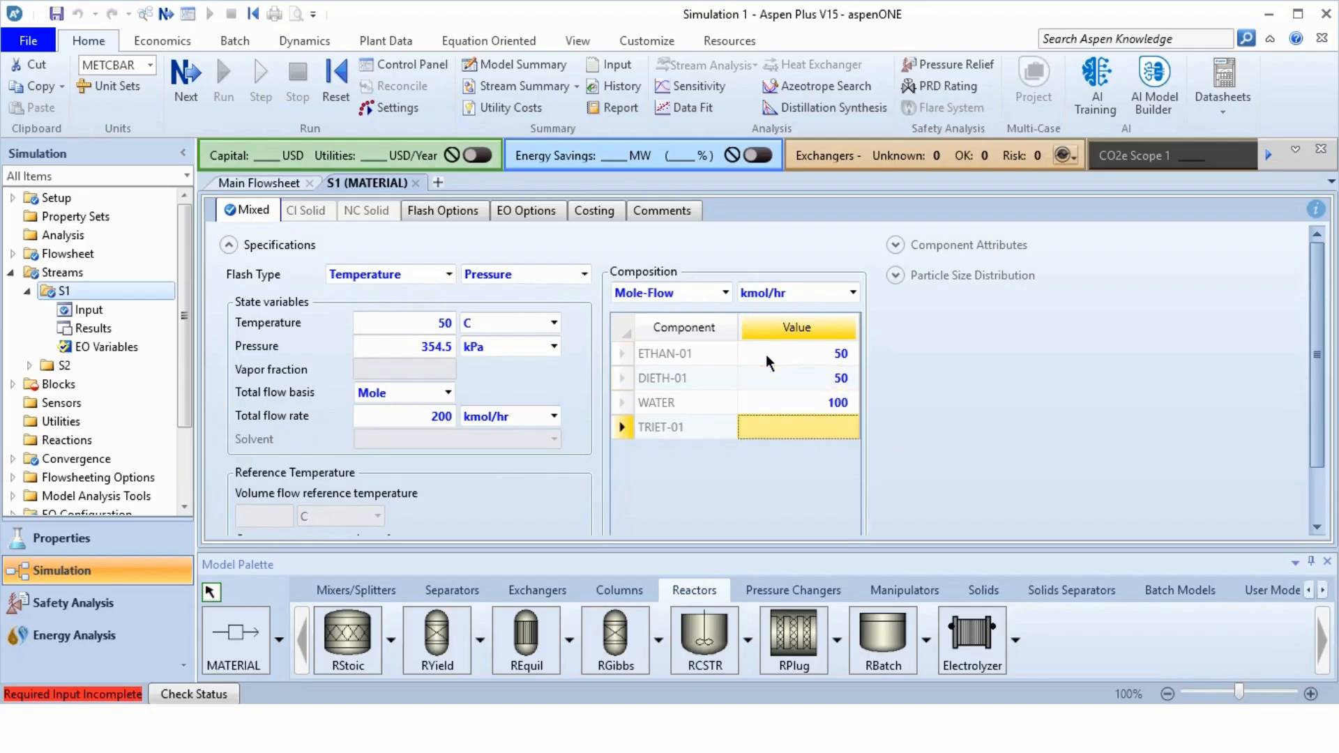
click(417, 183)
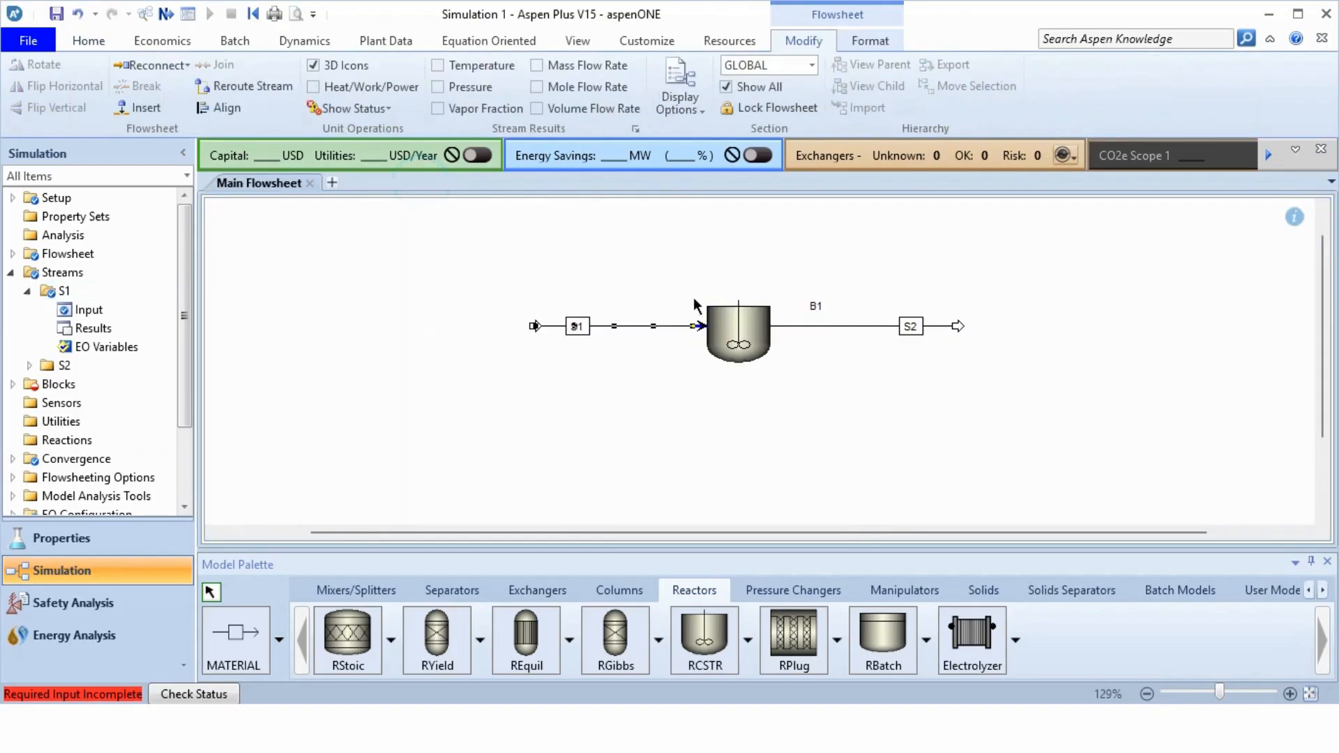
Open the specifications of the RCSTR block B1 from the flowsheet
click(751, 333)
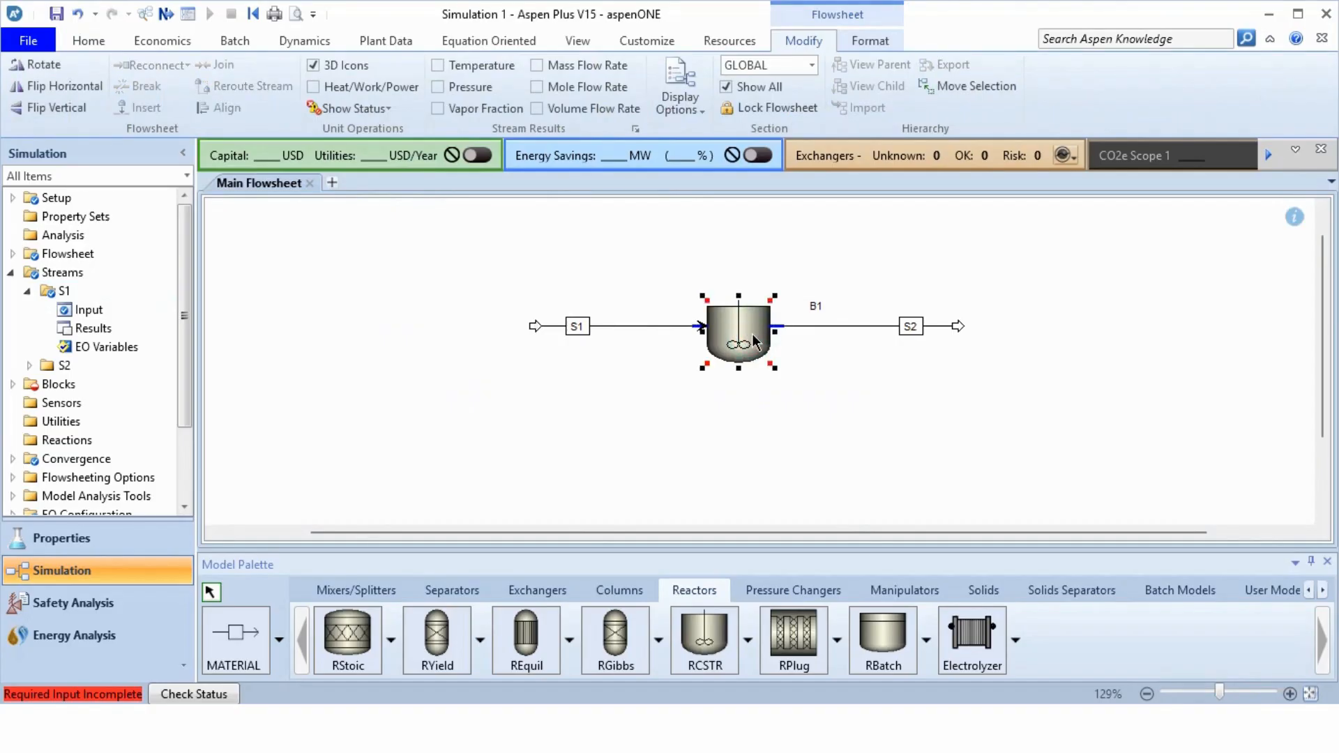
double_click(752, 333)
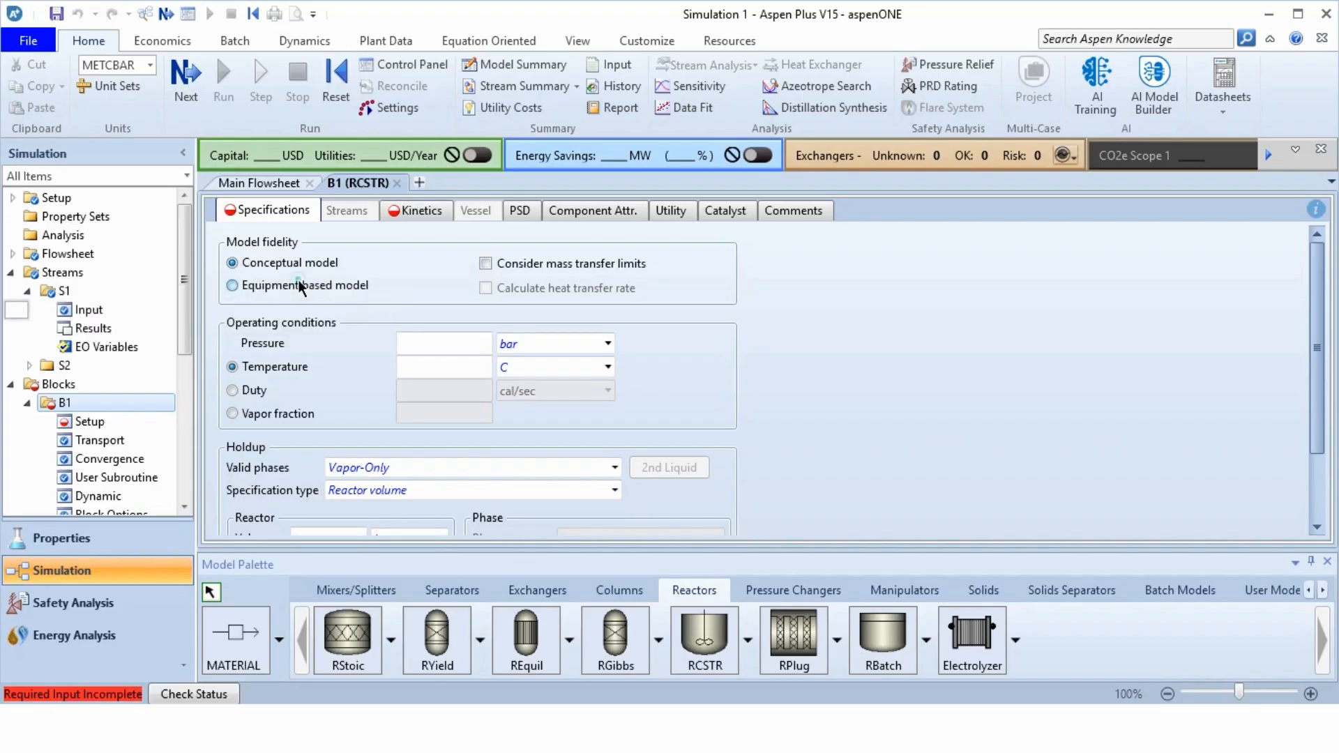
Try the equipment-based model for B1 to inspect its vessel geometry settings, and return to the conceptual model
click(301, 286)
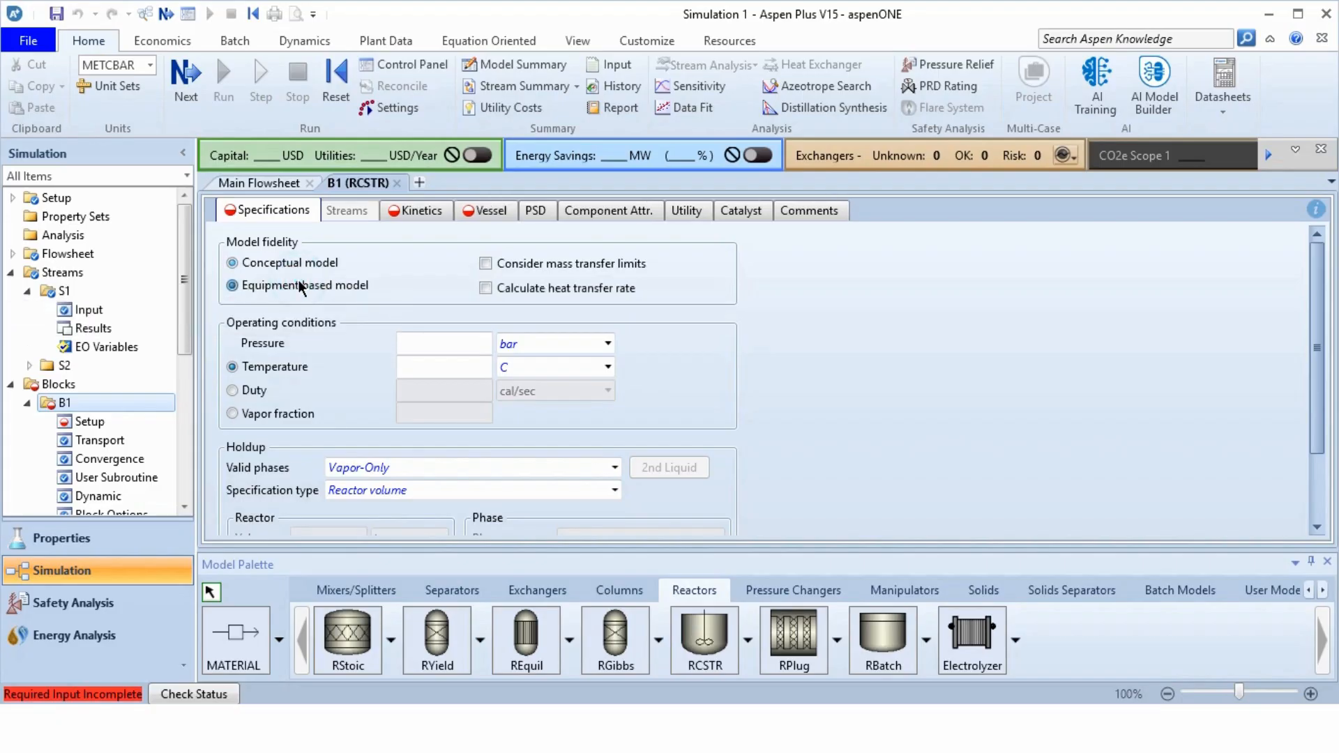
click(482, 212)
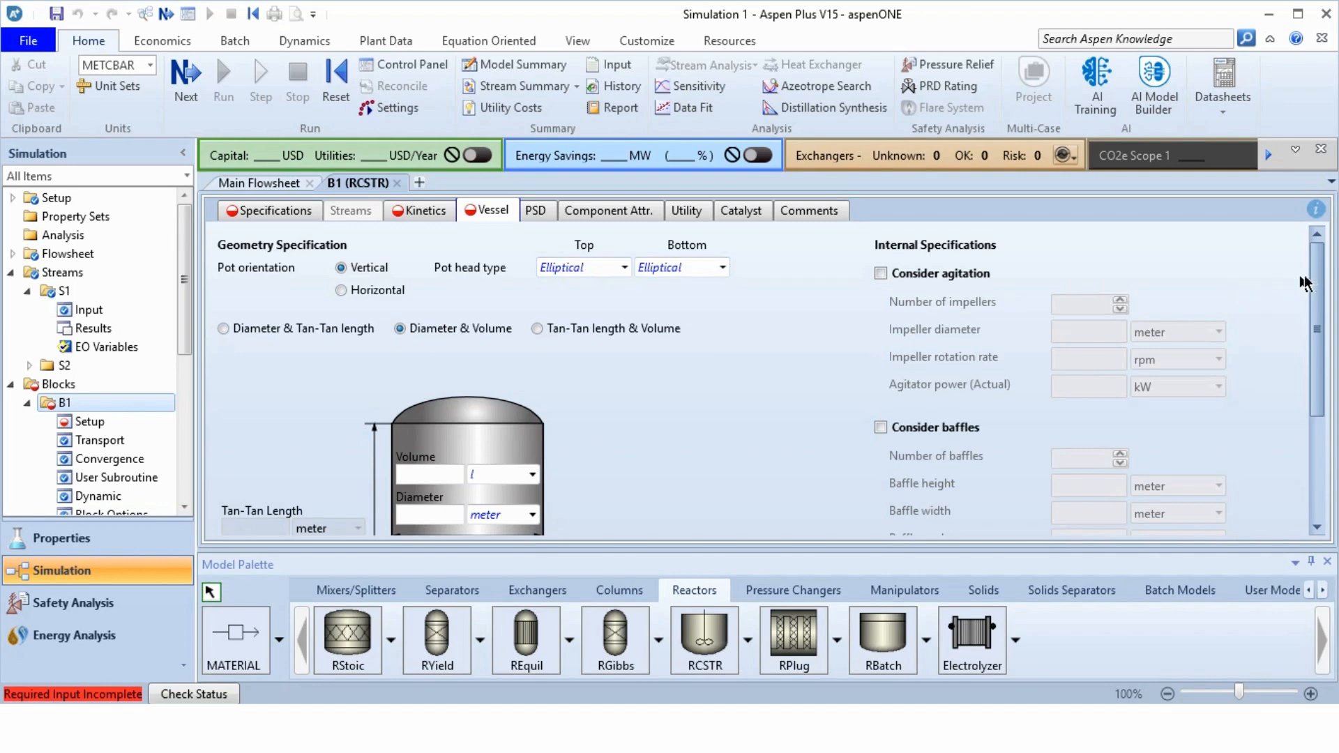
mouse_move(1317, 277)
mouse_down()
mouse_move(1323, 417)
mouse_move(1310, 258)
mouse_up()
click(290, 211)
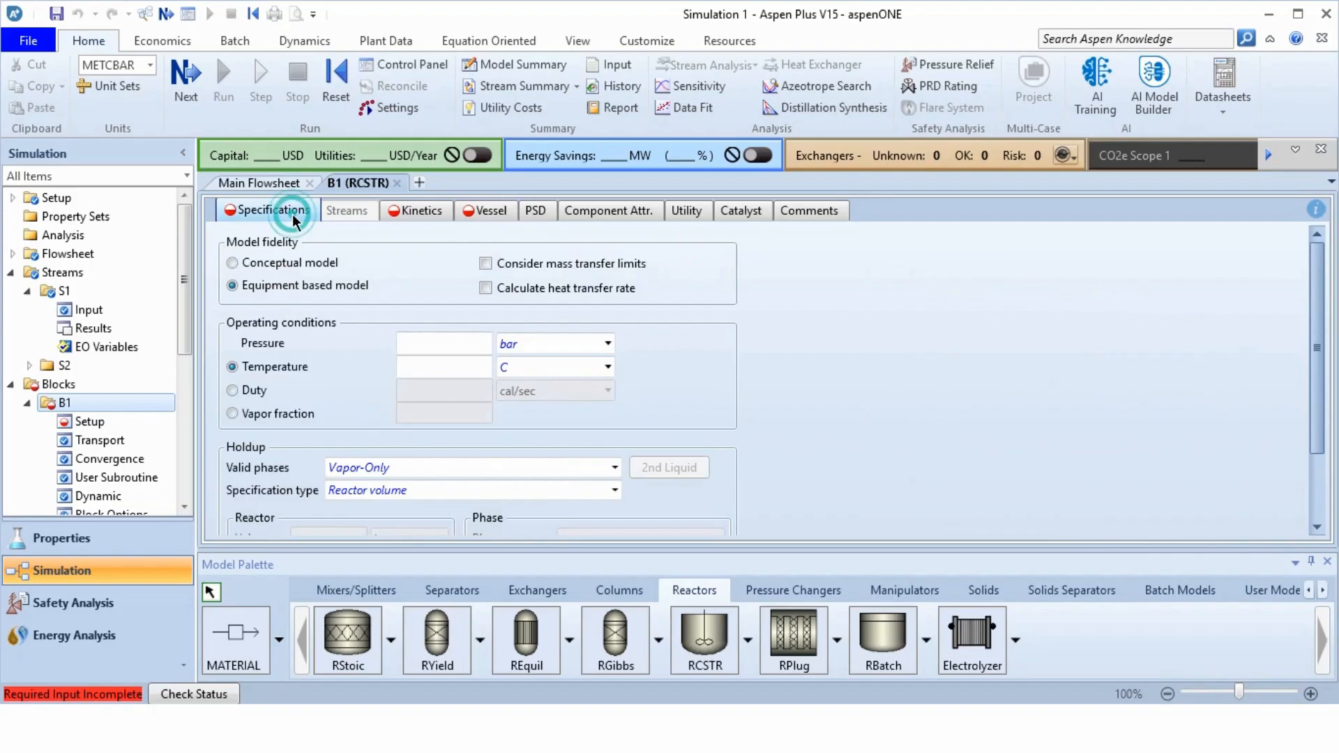
click(296, 265)
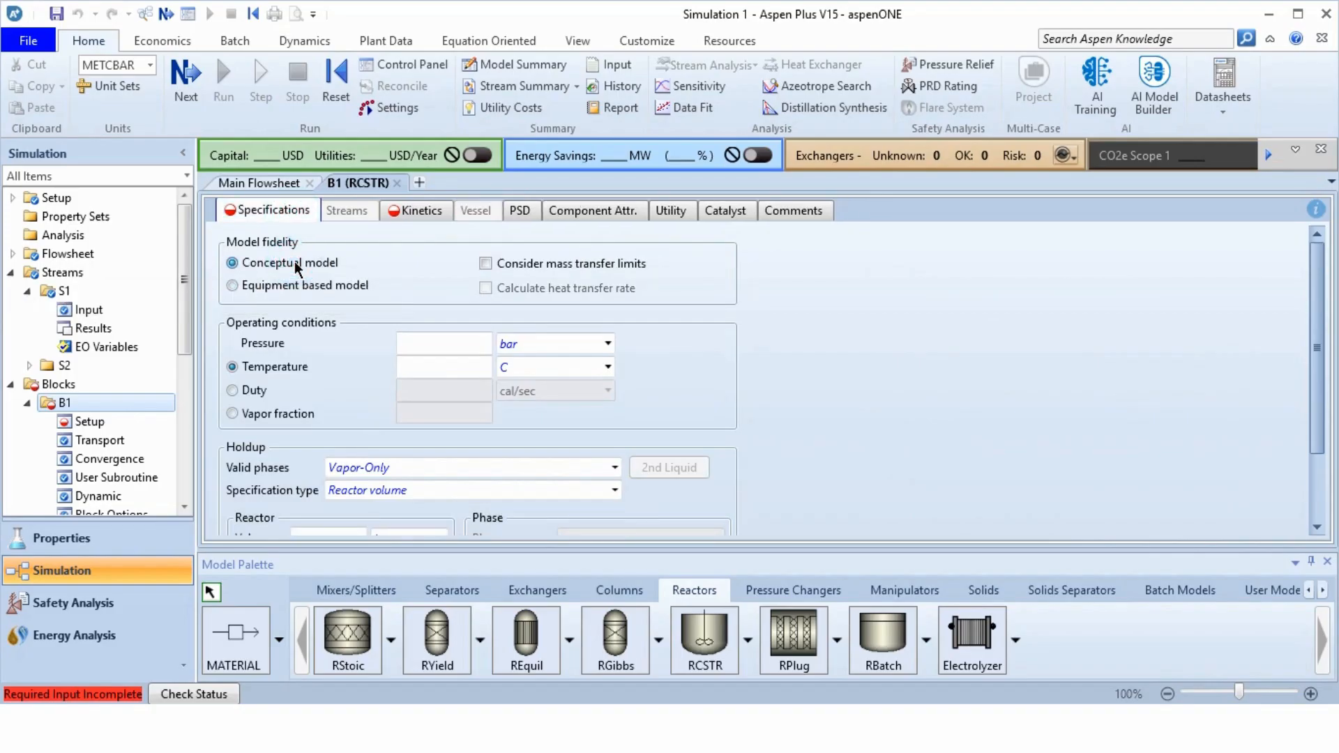
Set the operating pressure of reactor B1 to 354.5 kPa
click(446, 343)
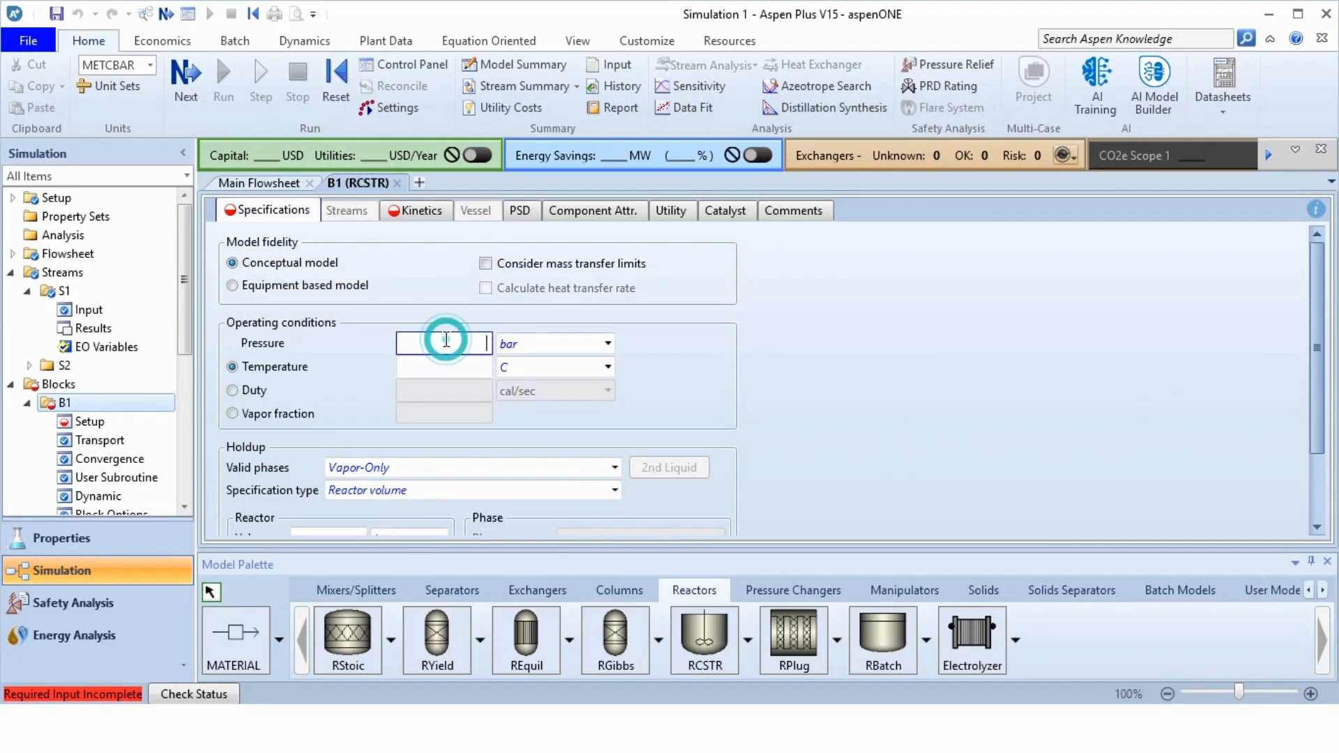
text(354.5)
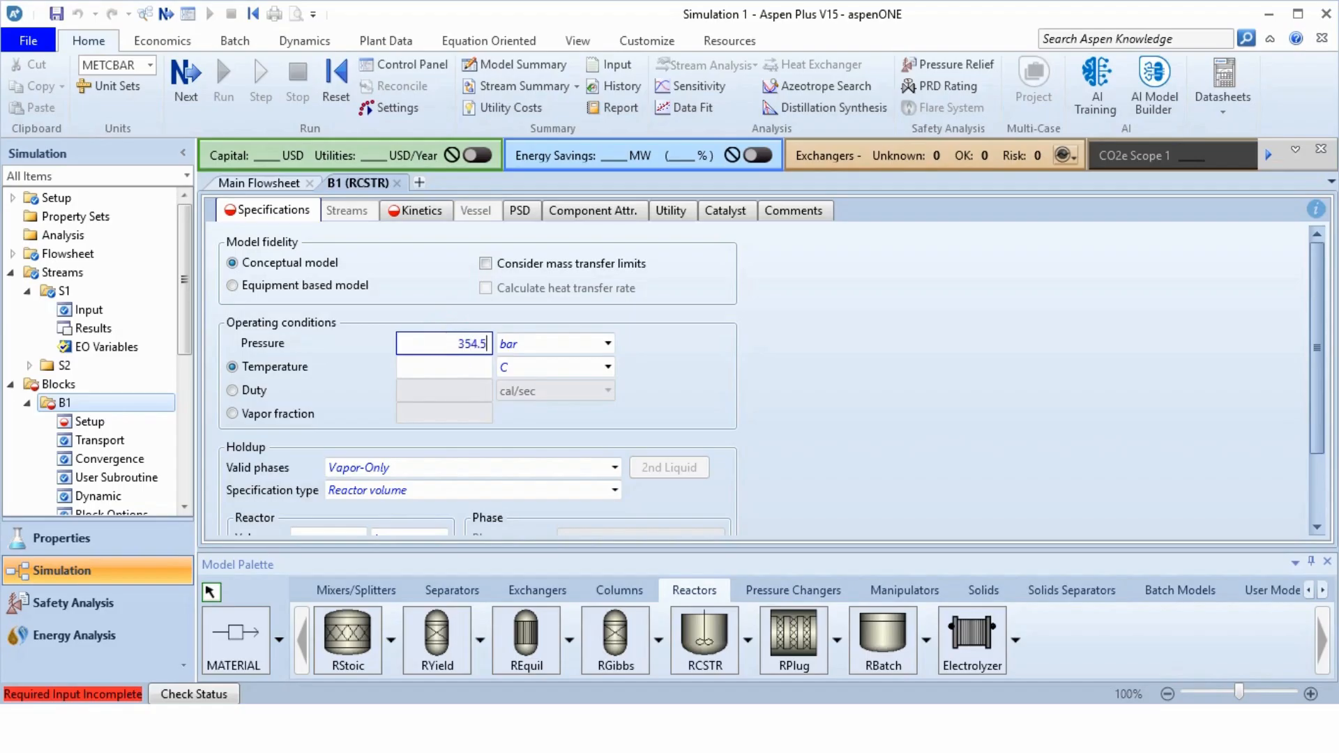
key(Tab)
key(k)
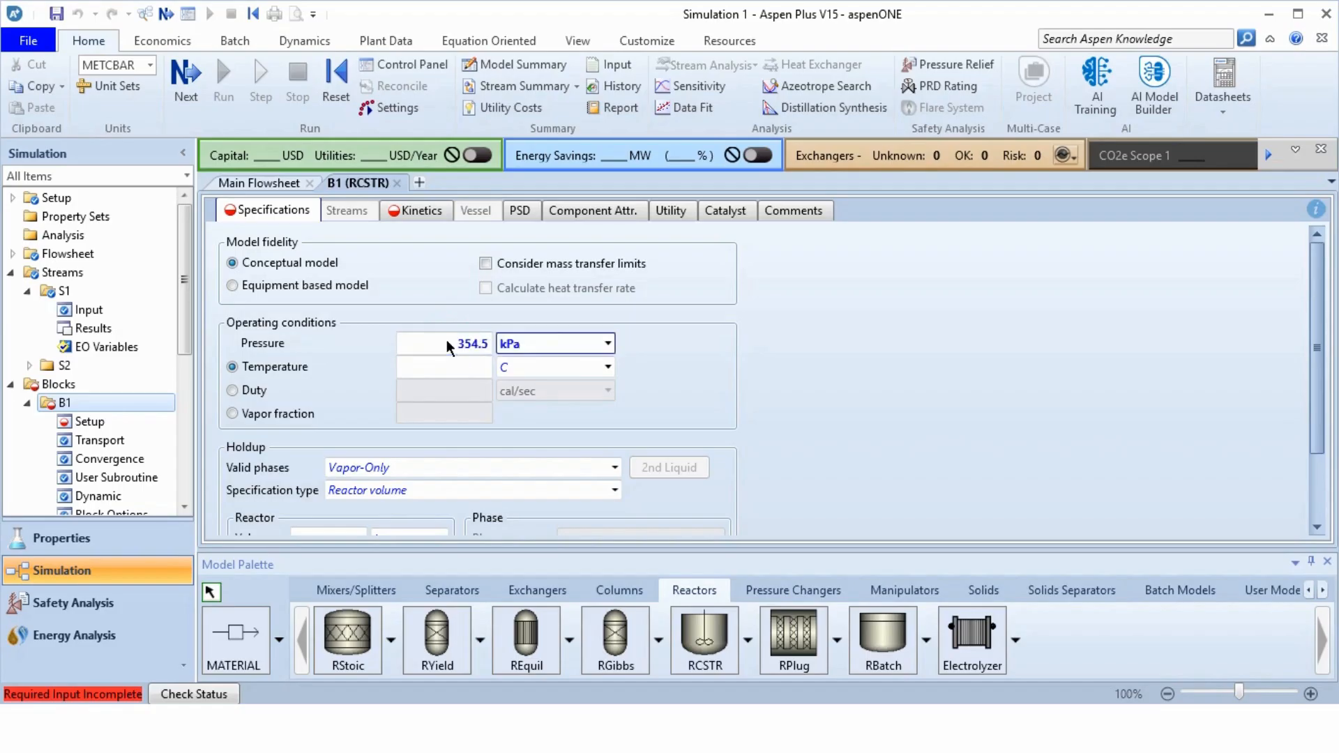
Set the temperature of reactor B1 to 50 C and its valid phases to Liquid-Only
click(434, 364)
text(50)
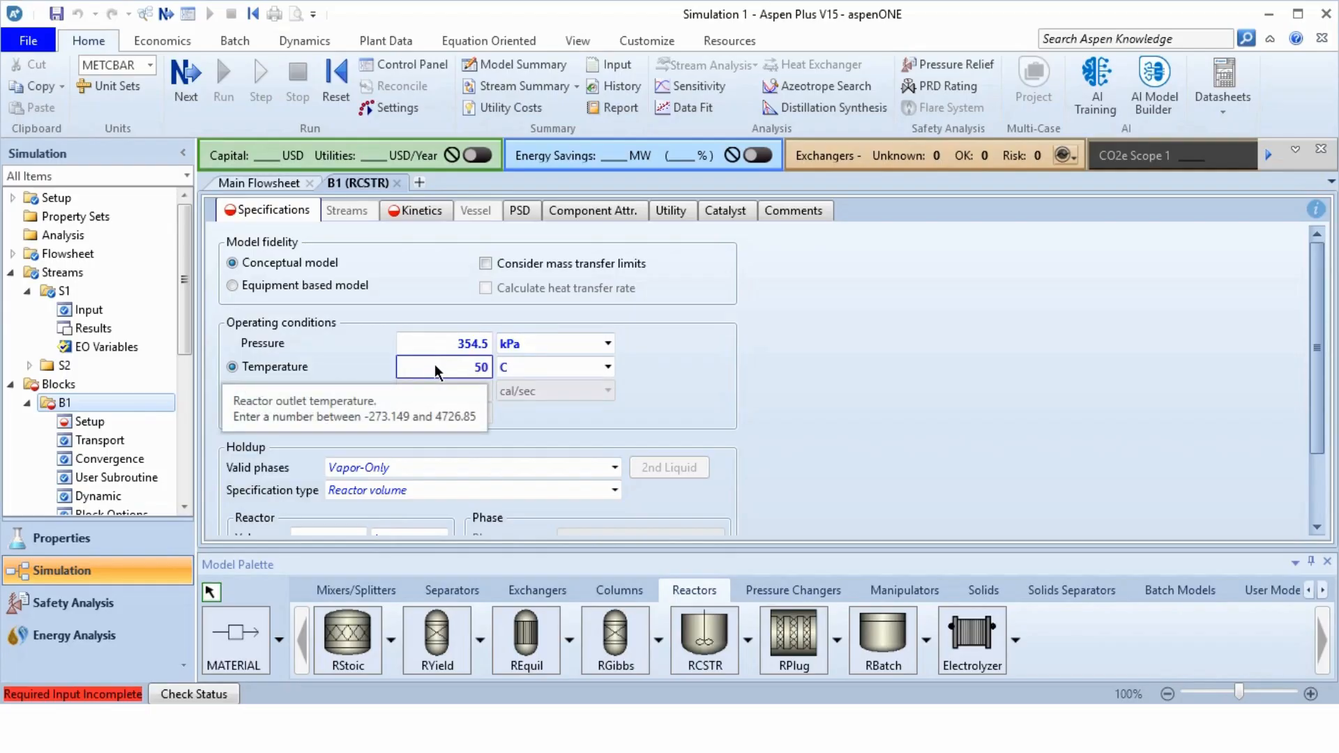
click(612, 468)
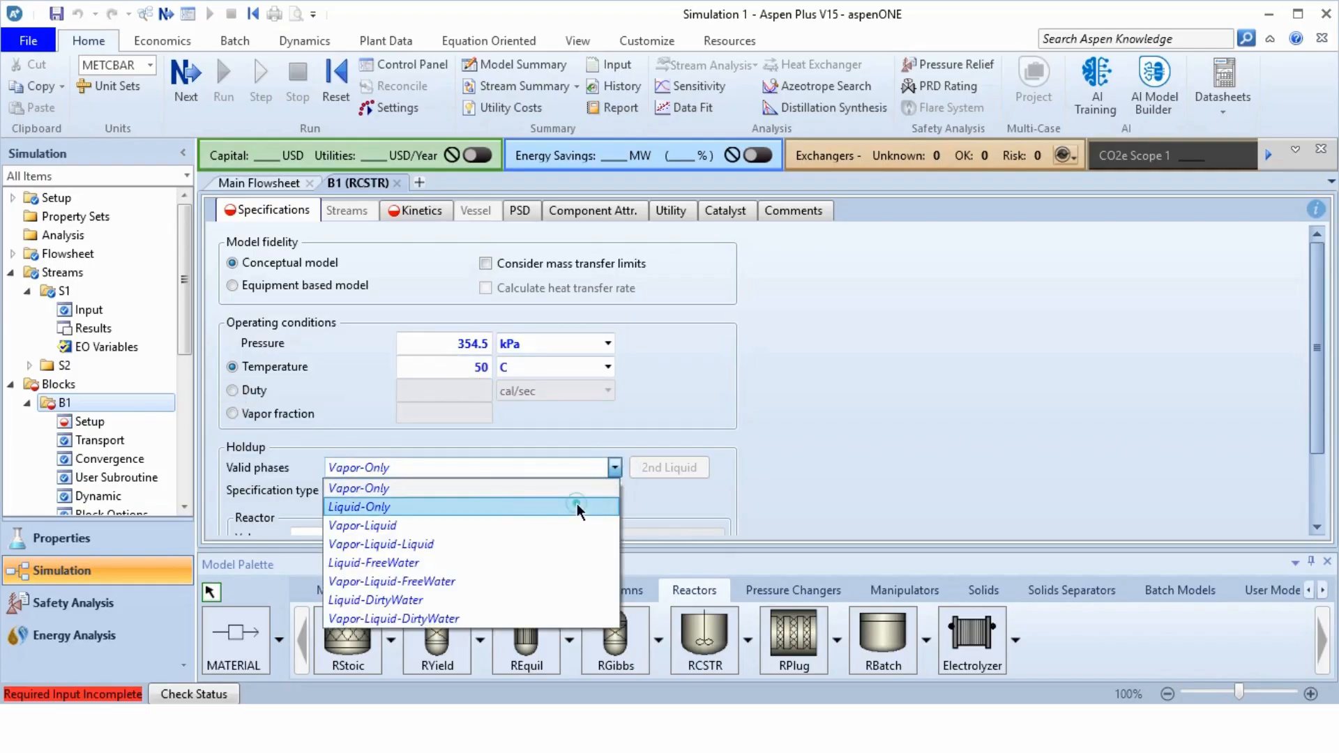
click(576, 505)
Set the holdup volume of reactor B1 to 4790 l
scroll(889, 419, down, 3)
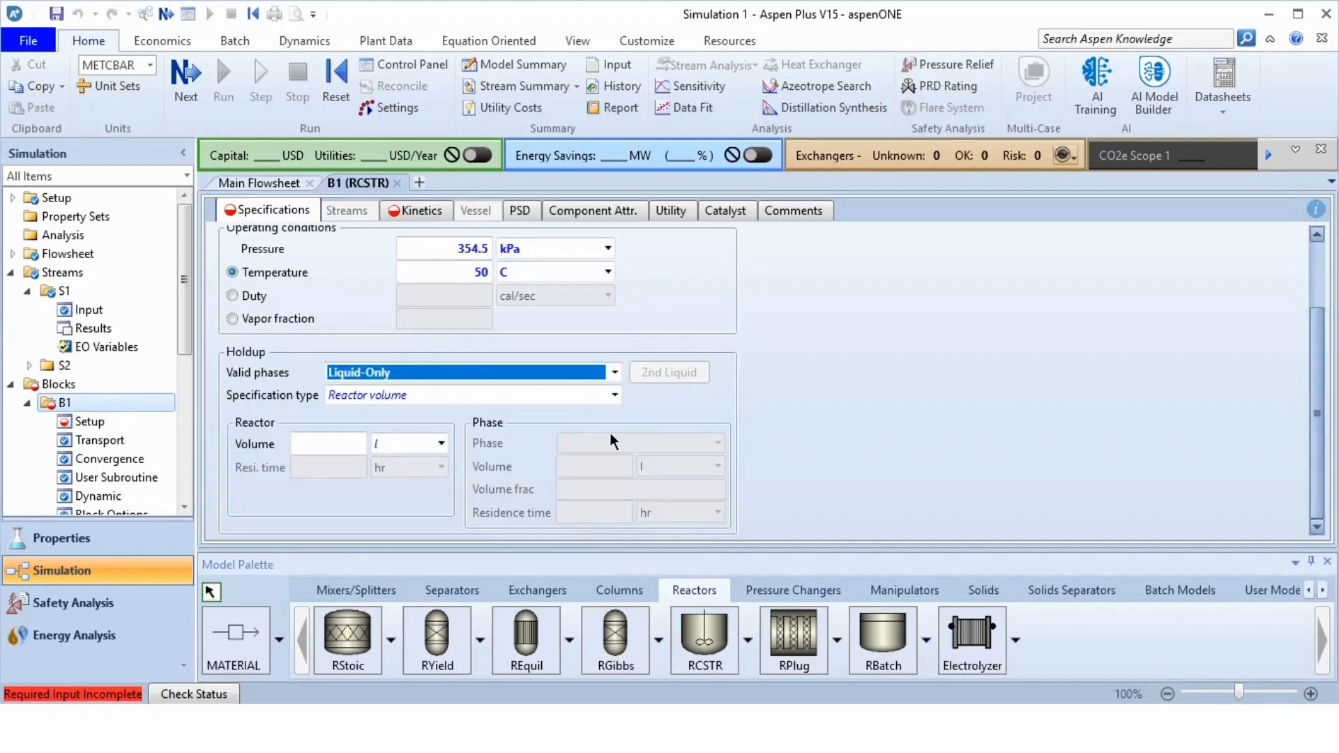
click(339, 444)
text(4790)
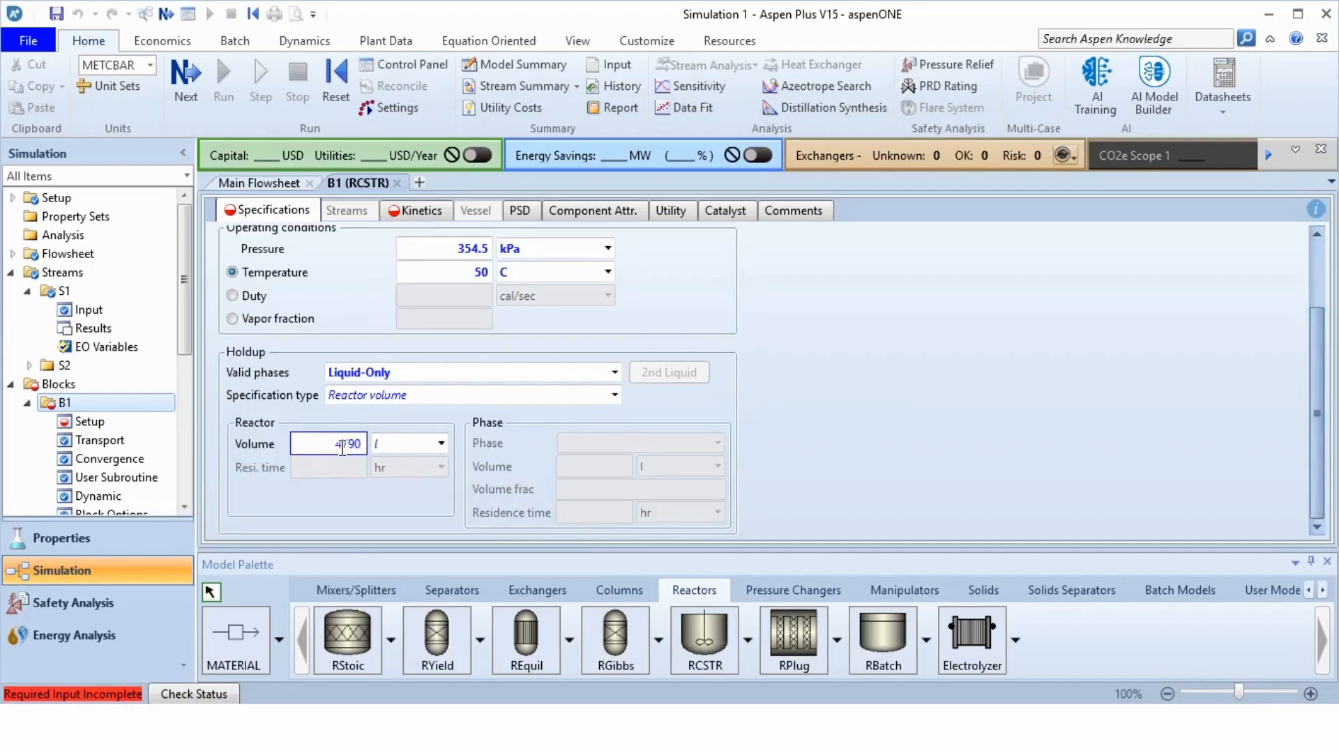
key(Return)
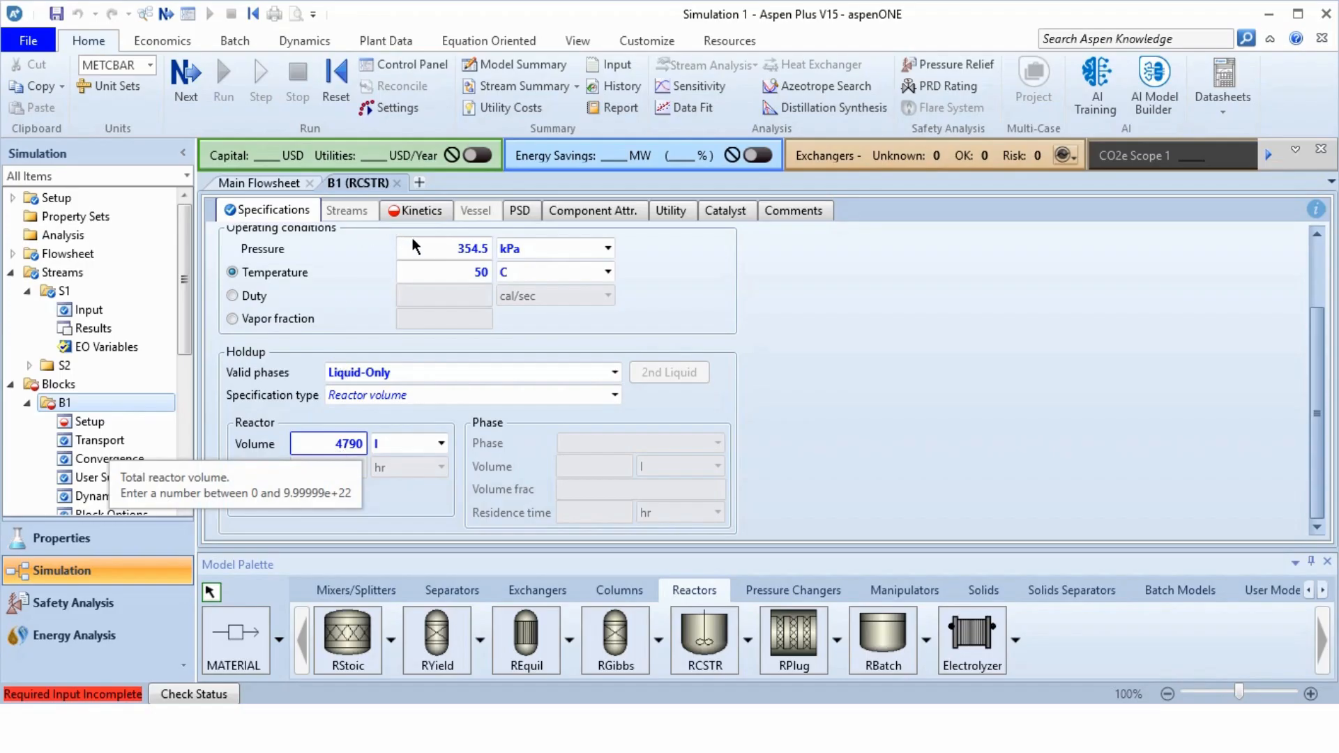
Create a new reaction set of type POWERLAW under the default name in B1's kinetics
click(420, 216)
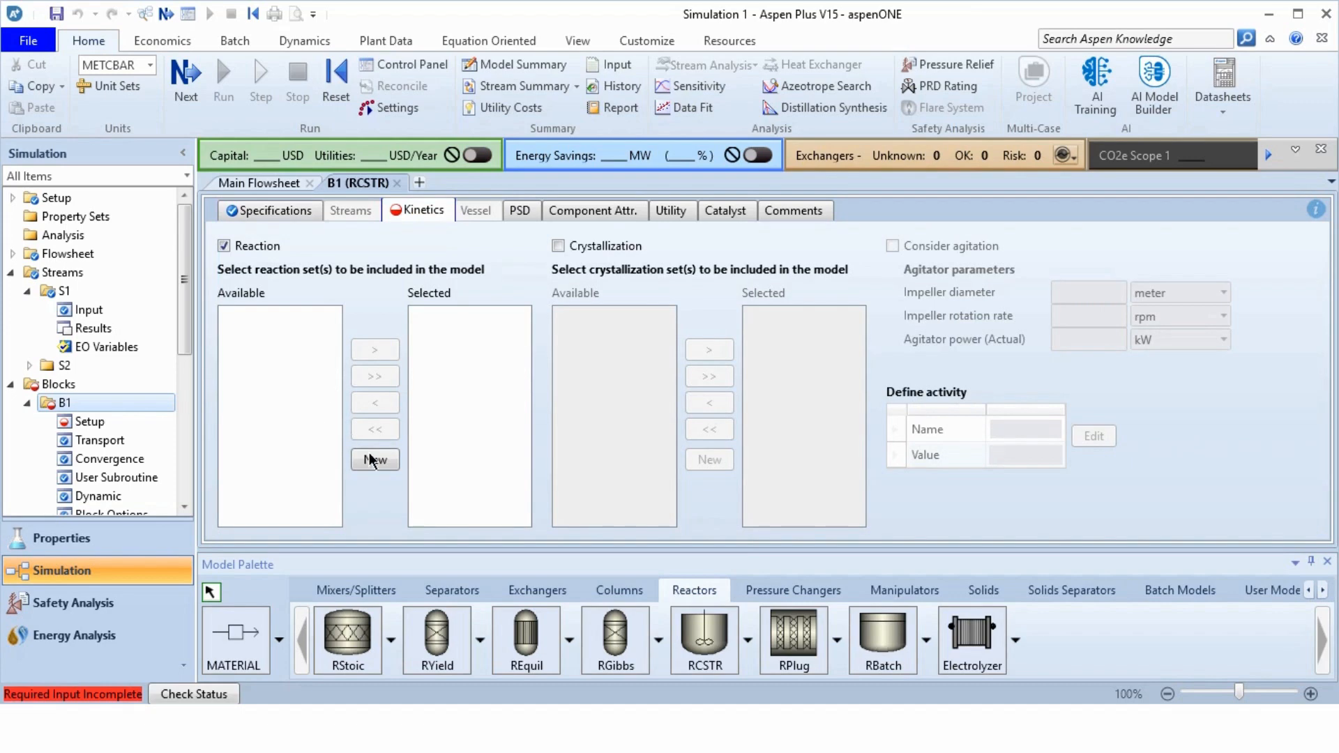
click(375, 459)
click(667, 397)
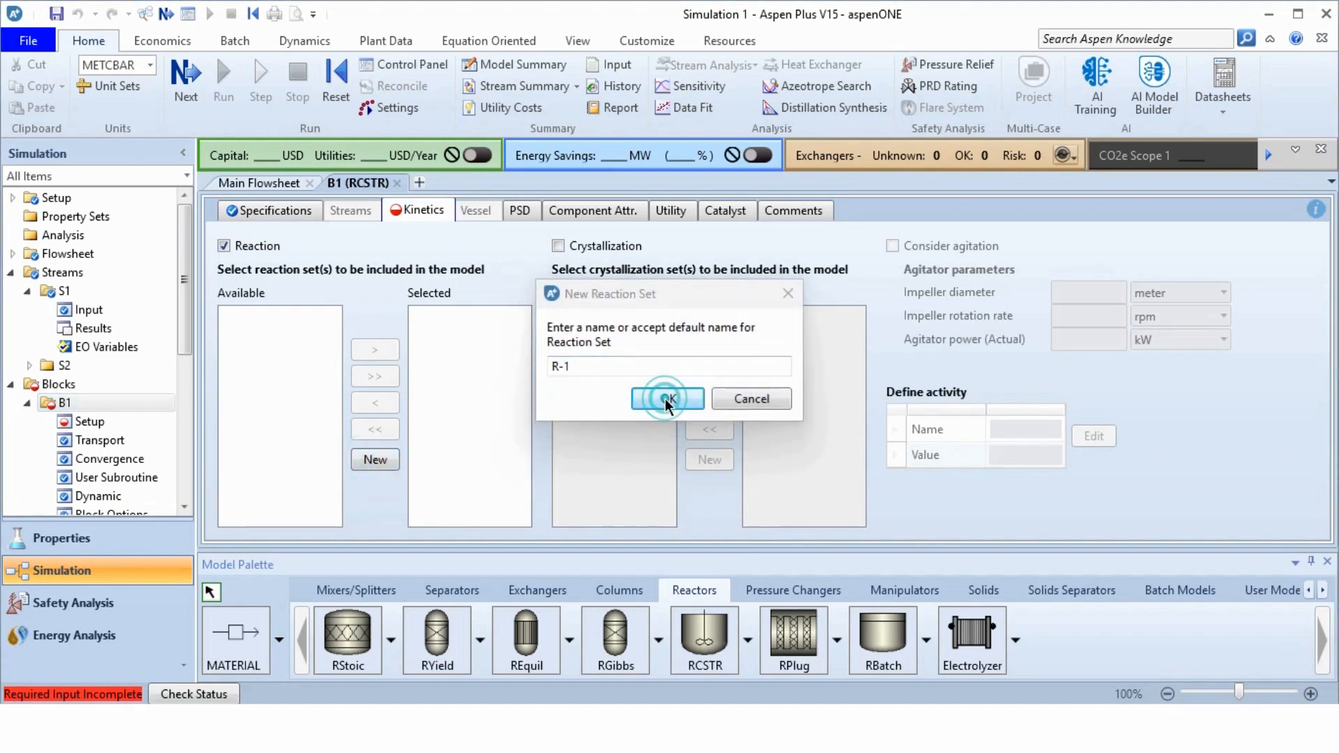
click(657, 355)
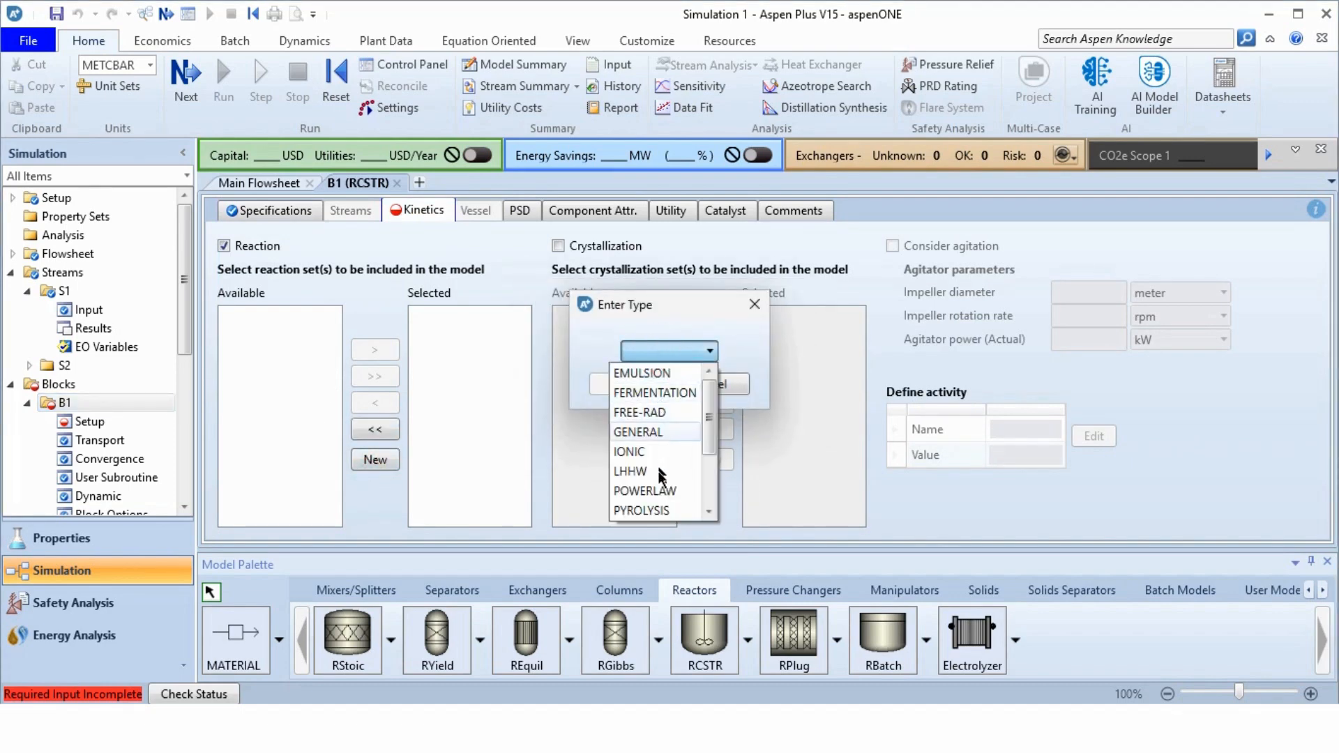
click(659, 491)
click(634, 383)
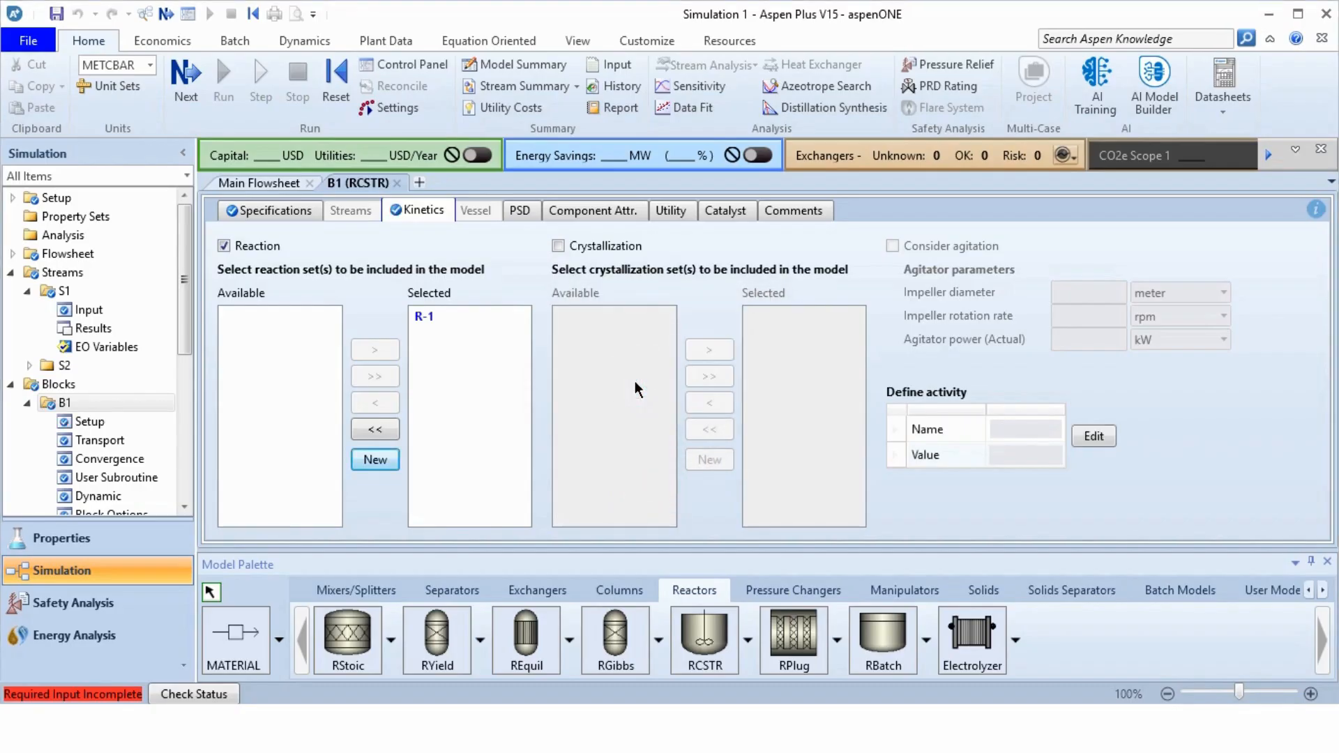
Open the input form of reaction set R-1
click(187, 416)
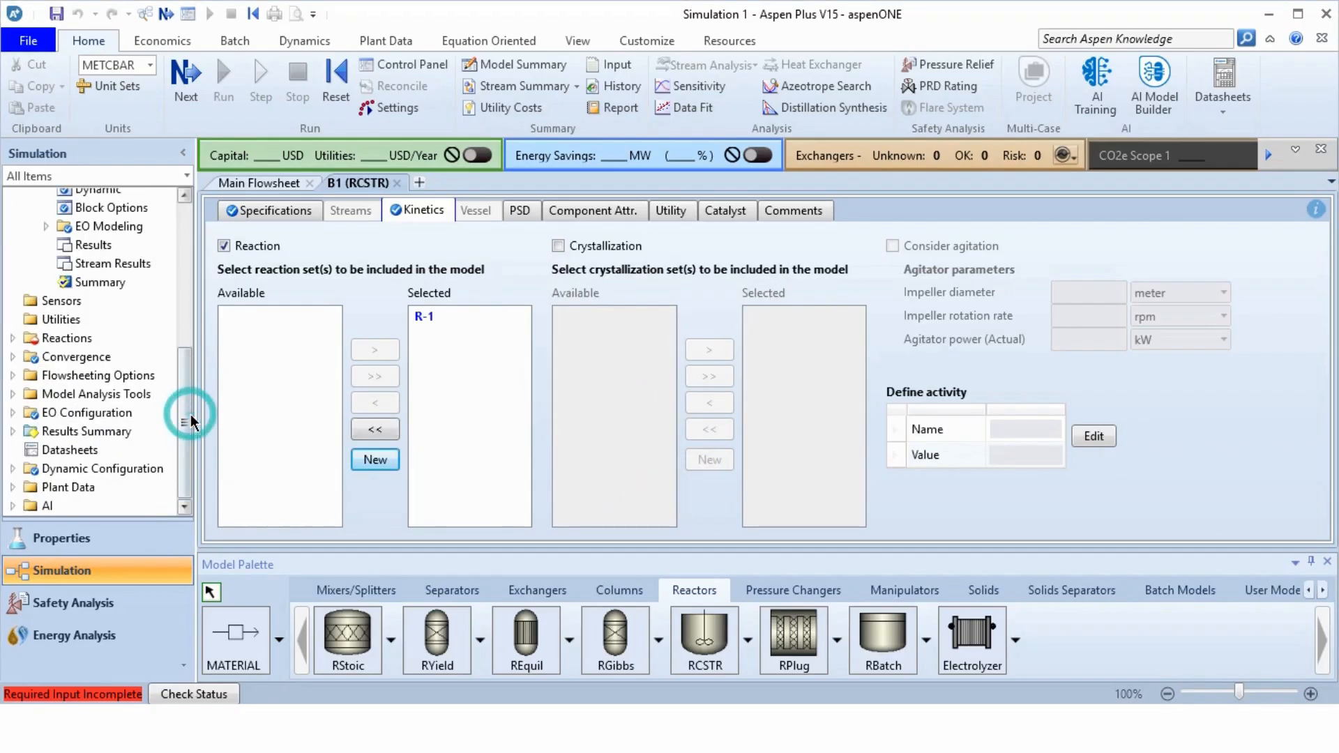
click(12, 338)
double_click(67, 337)
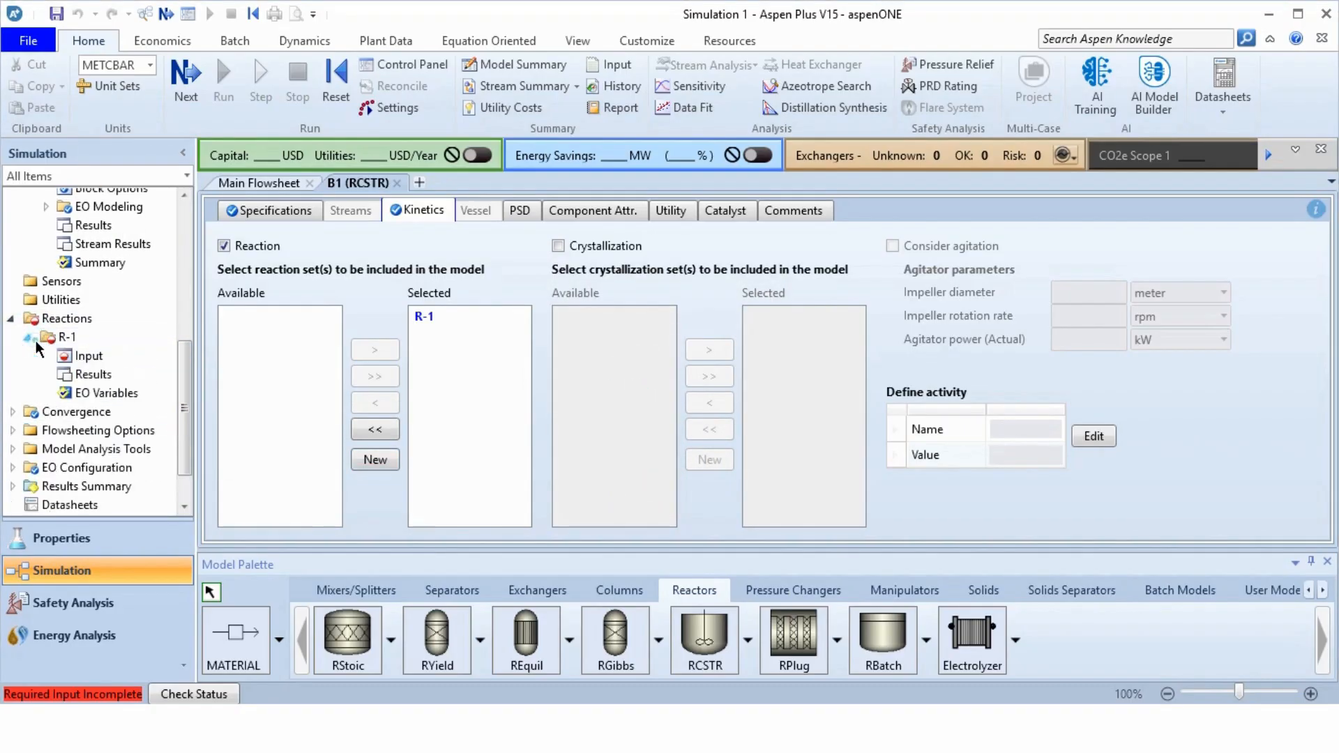
click(86, 357)
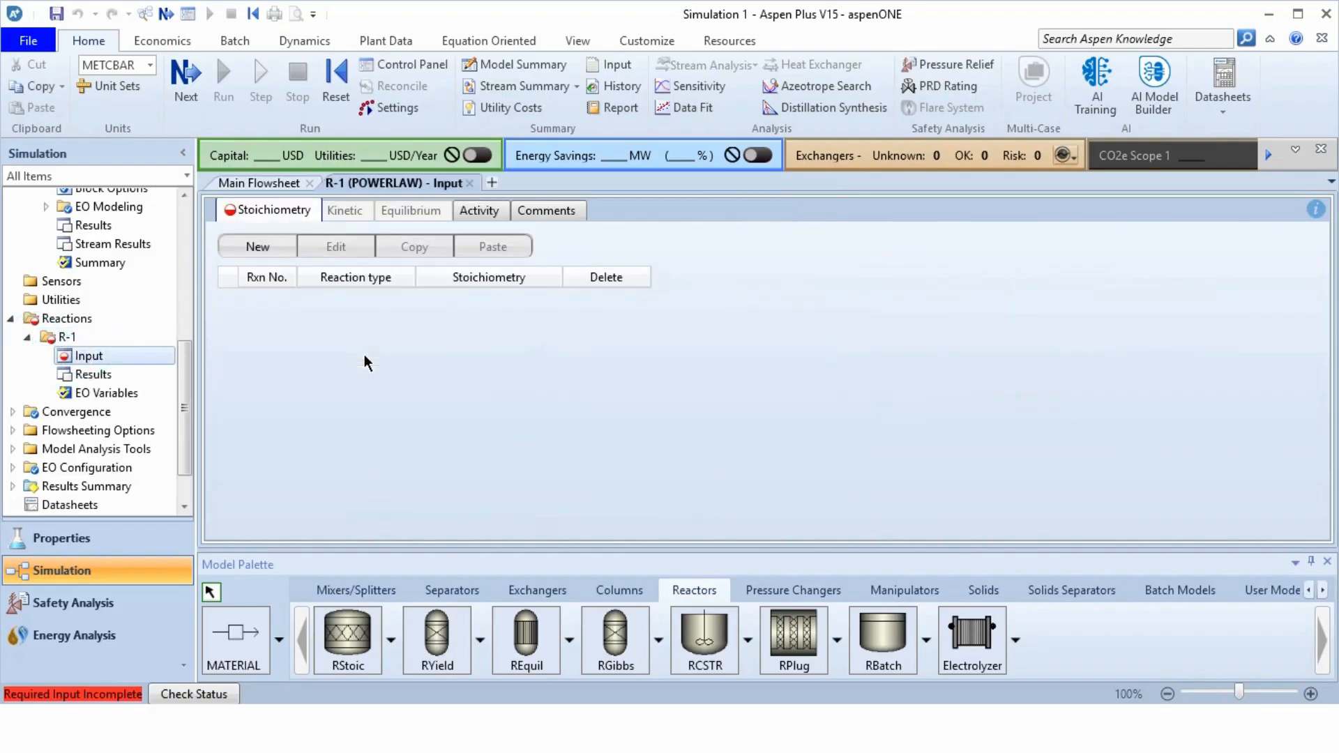
Add a new kinetic reaction with ETHAN-01 and DIETH-01 as reactants and WATER and TRIET-01 as products
click(251, 252)
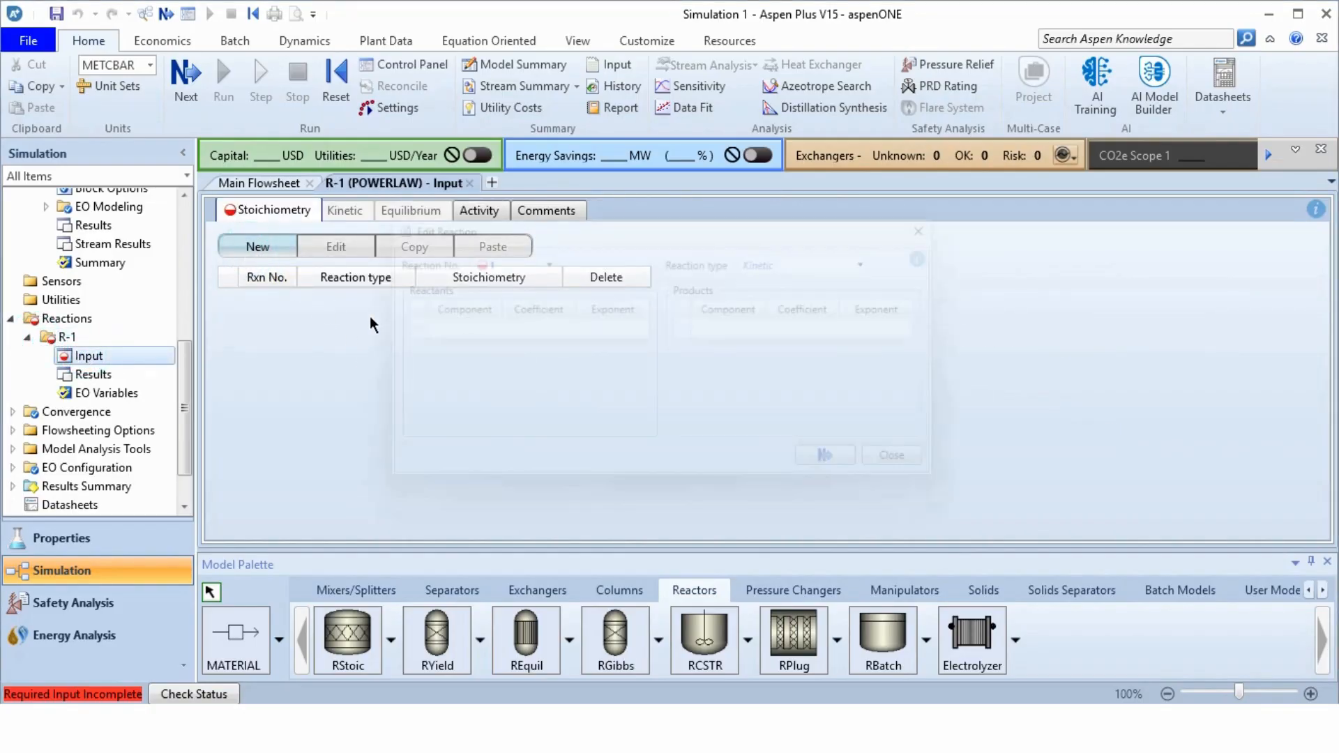
click(478, 335)
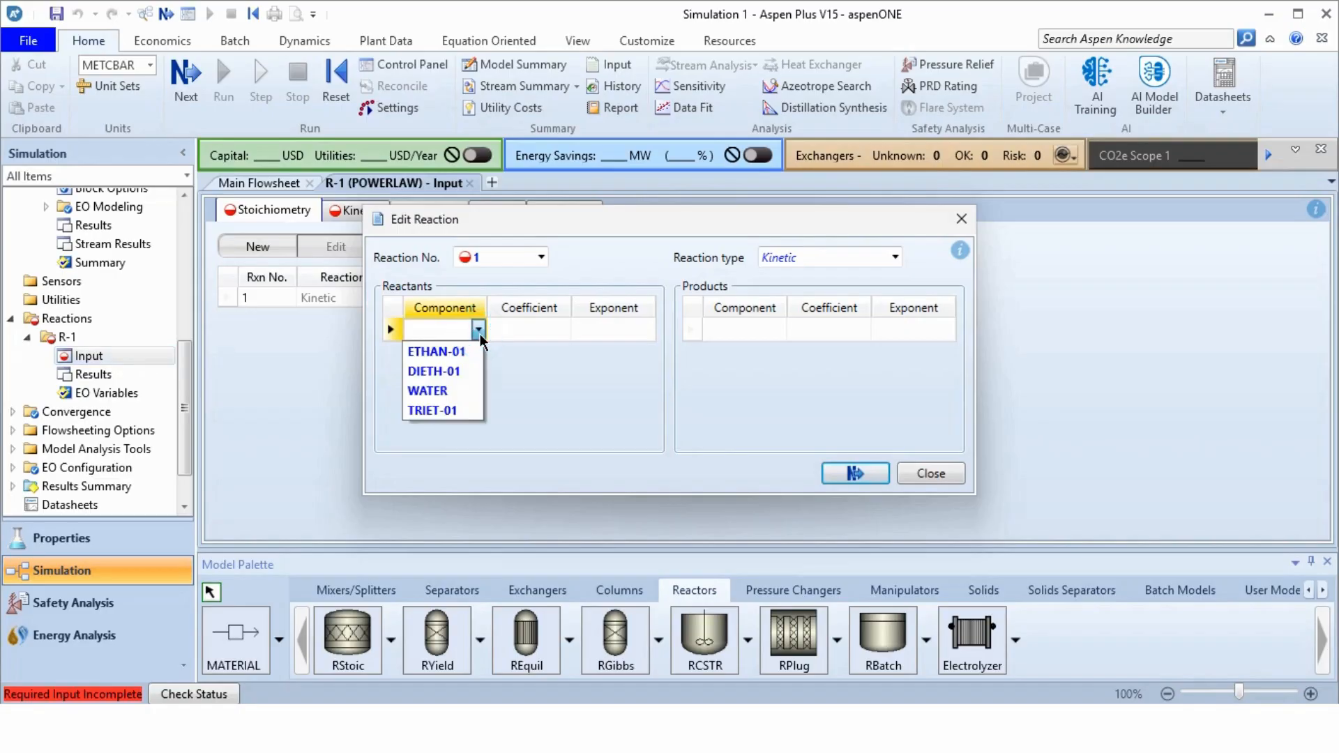
click(476, 354)
click(477, 355)
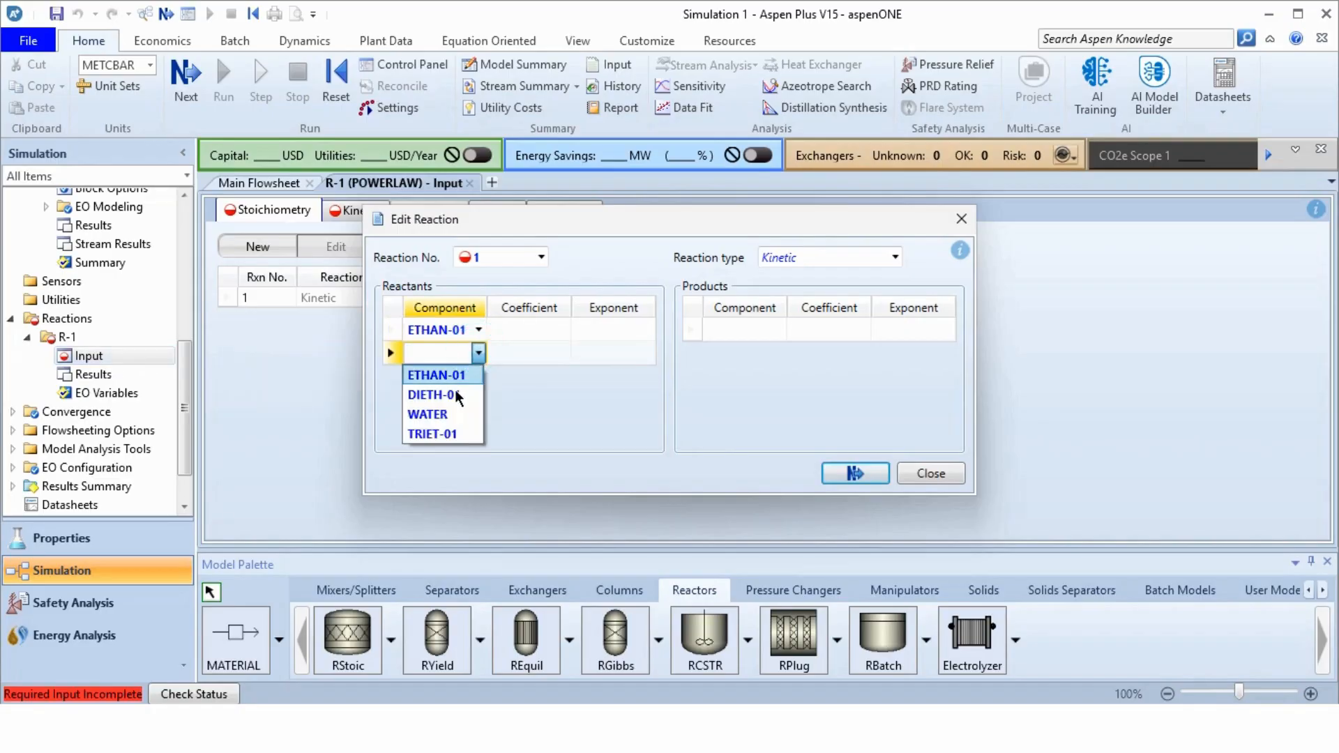
click(454, 391)
click(780, 332)
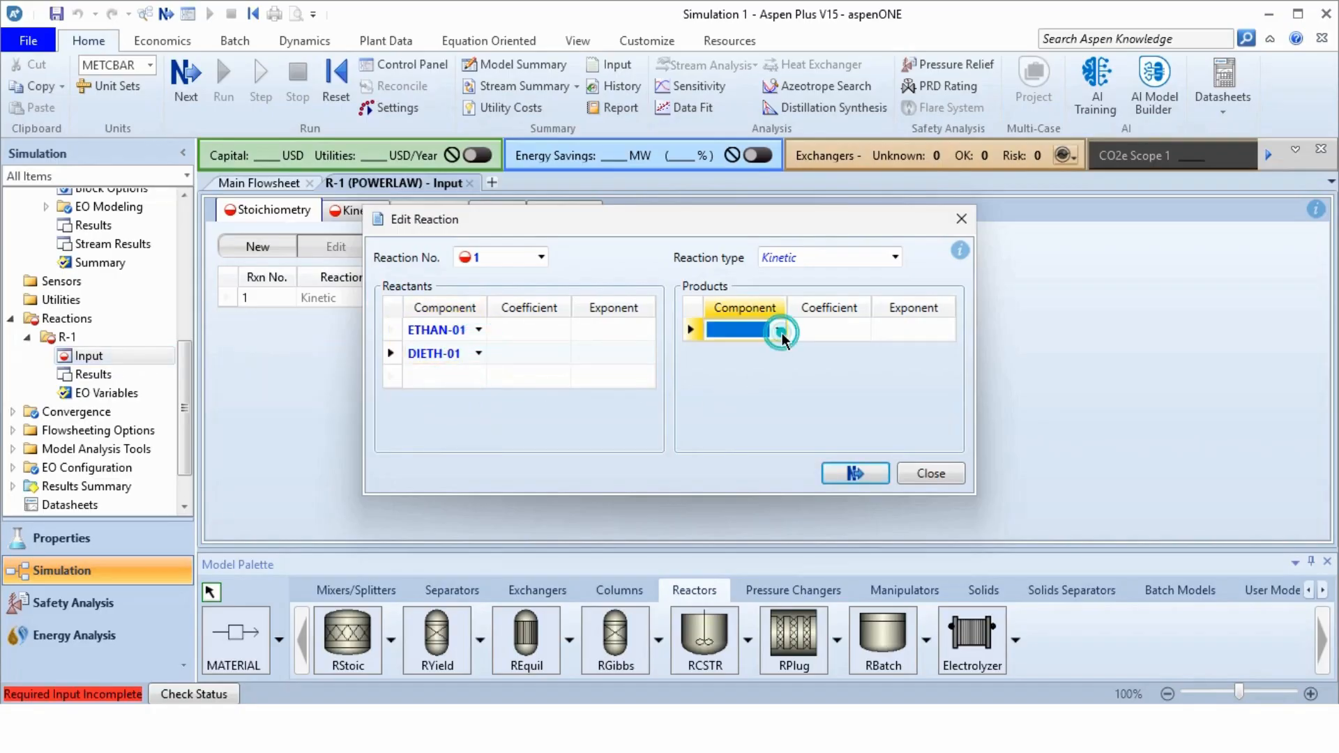
click(751, 390)
click(778, 353)
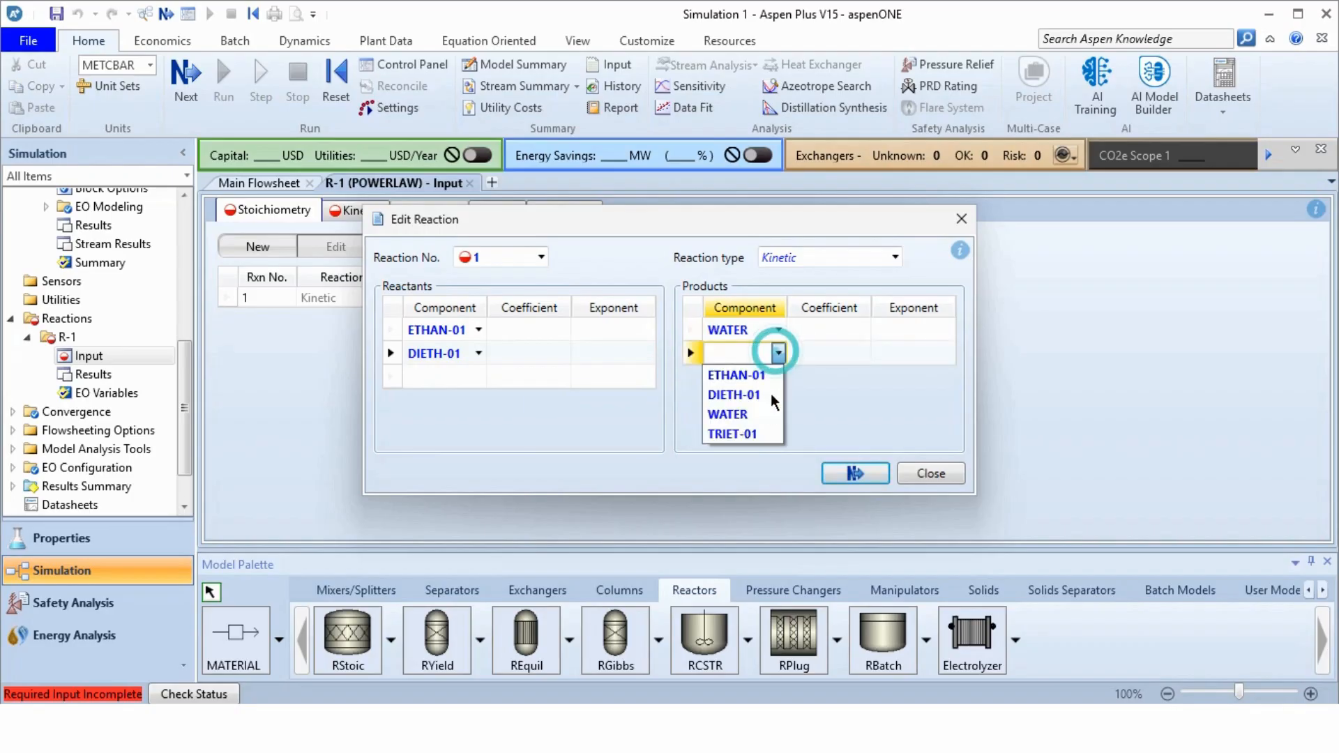
click(760, 430)
Set the stoichiometric coefficients to -1 for ETHAN-01 and DIETH-01 and to 1 for WATER and TRIET-01
click(539, 335)
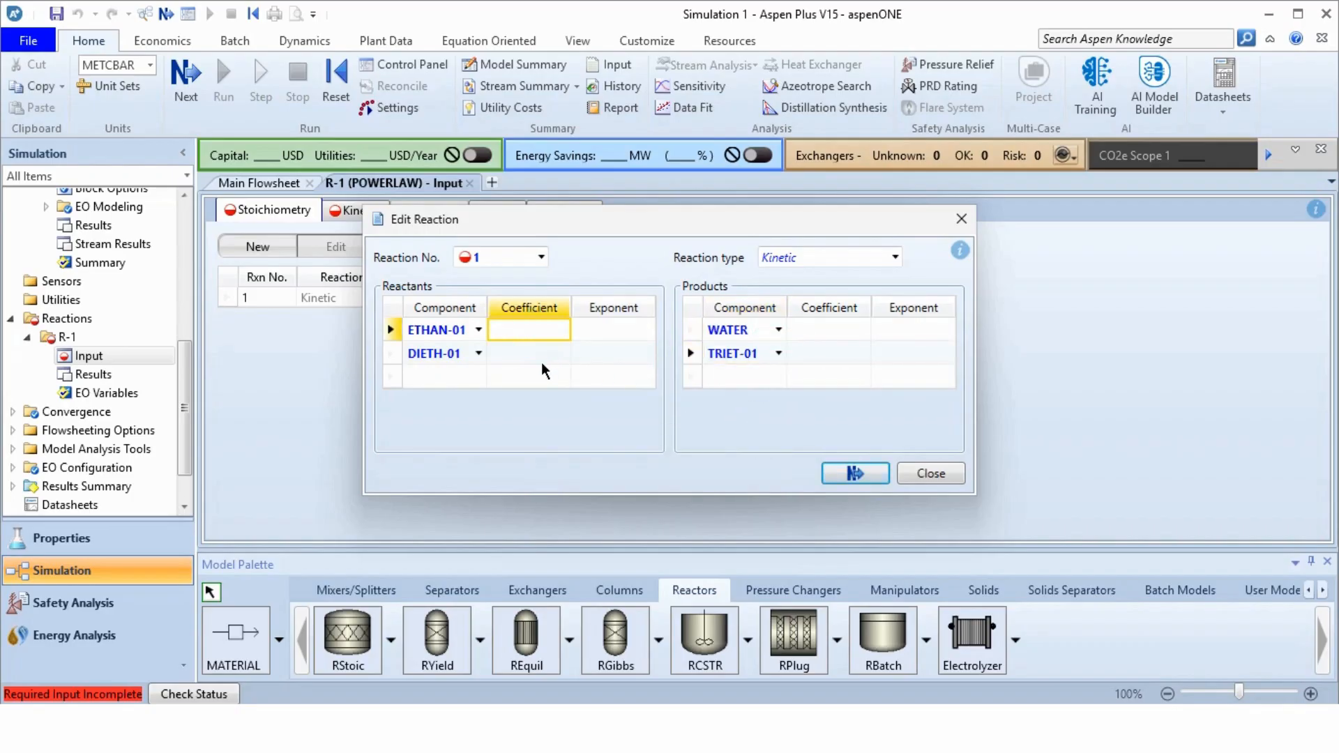
text(-1)
key(Return)
text(-1)
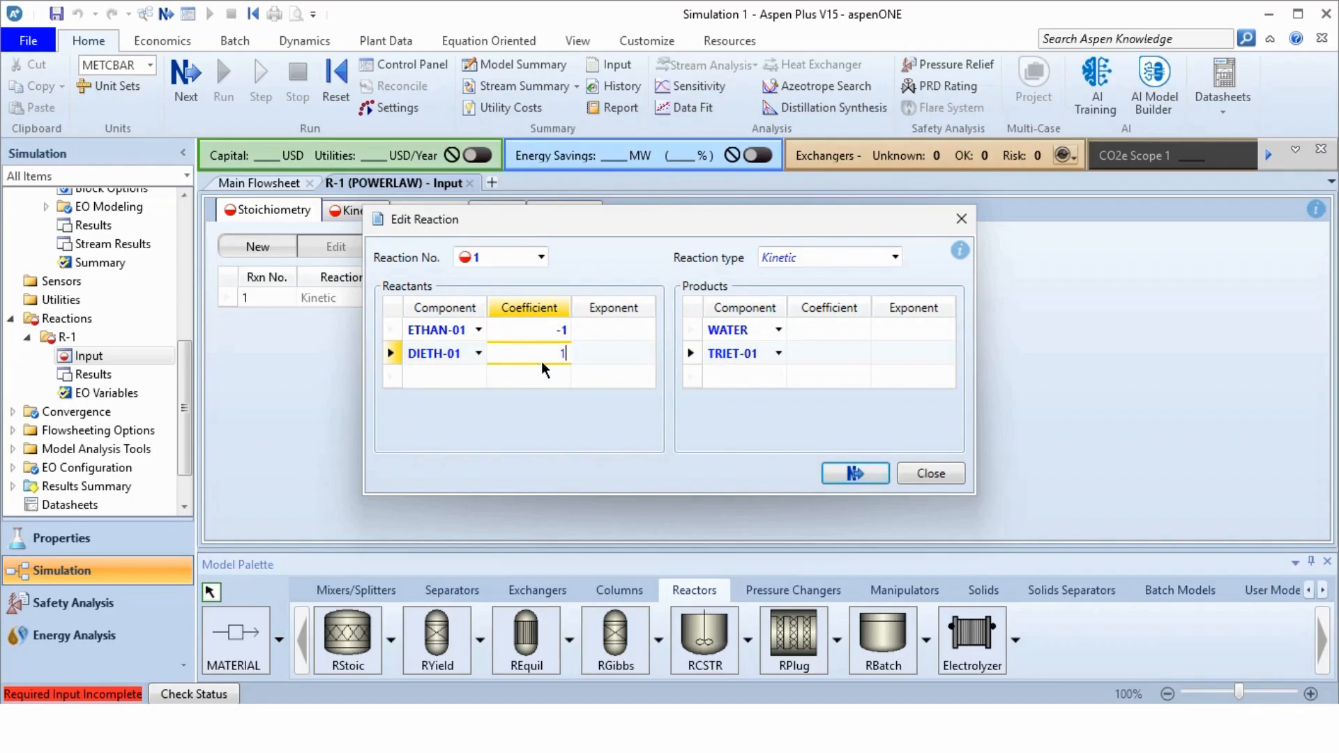
click(836, 333)
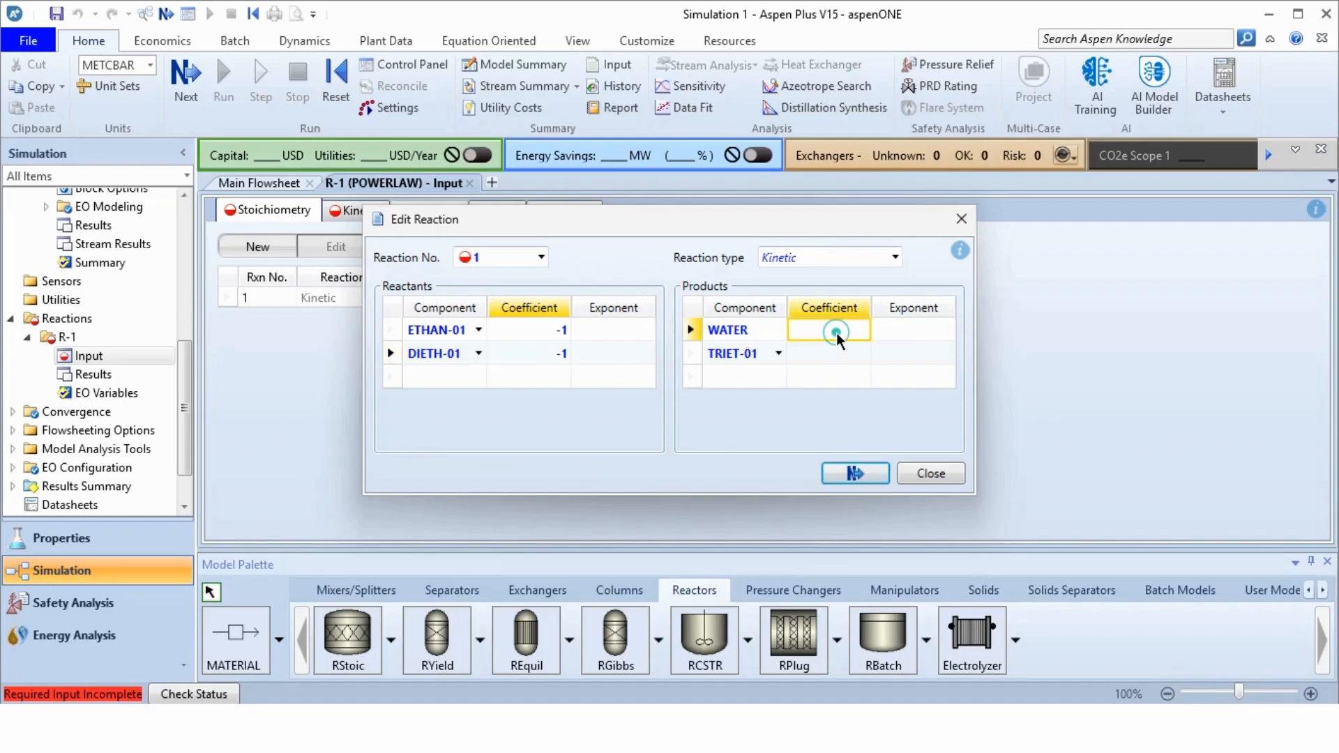
text(1)
key(Return)
text(1)
key(Return)
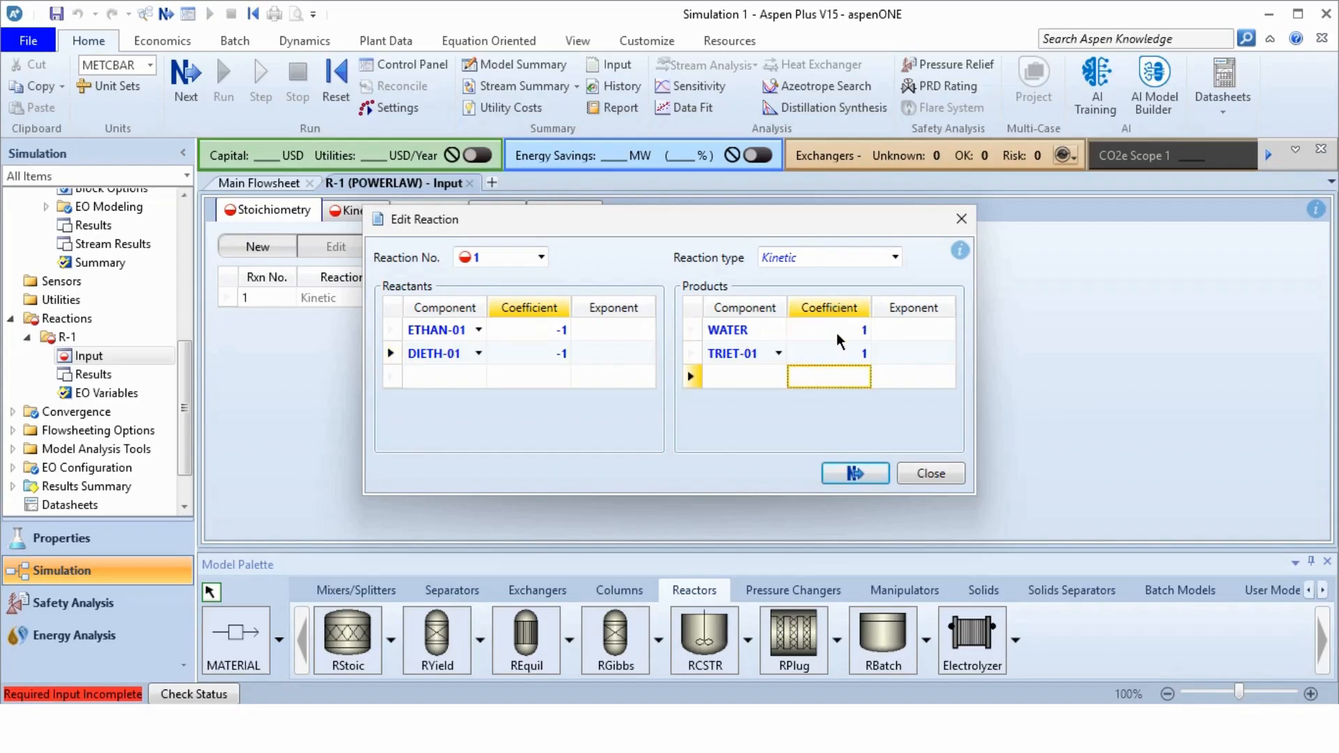
Set the exponents to 2 for ETHAN-01 and 0 for DIETH-01, WATER and TRIET-01, and finish editing the reaction
click(646, 330)
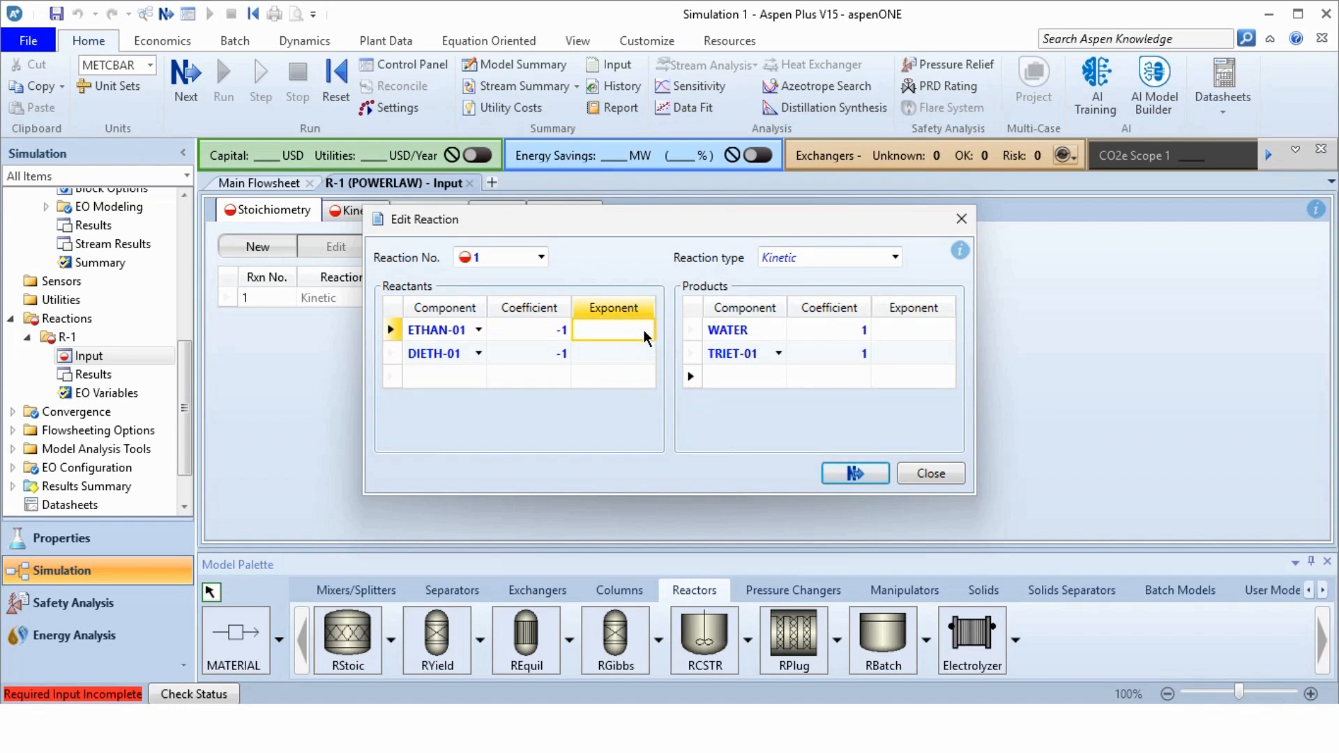
text(2)
key(Return)
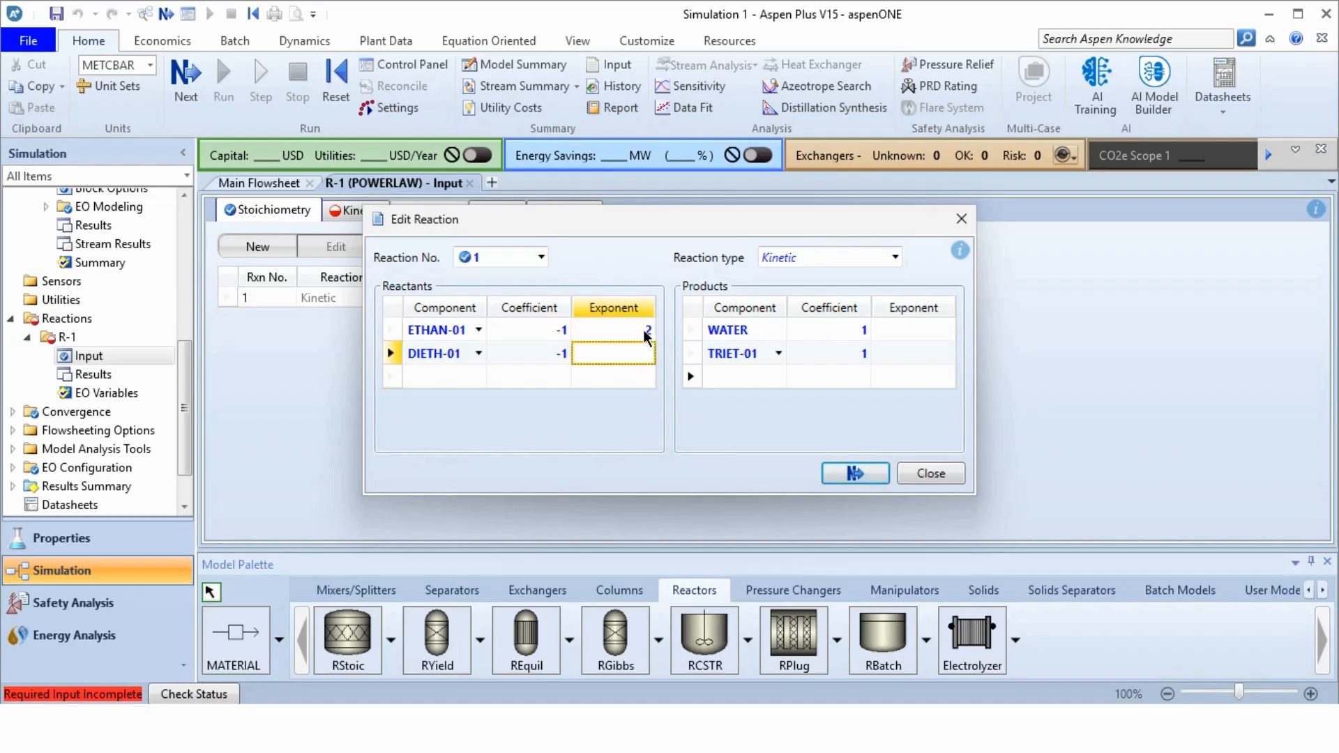
text(0)
key(Return)
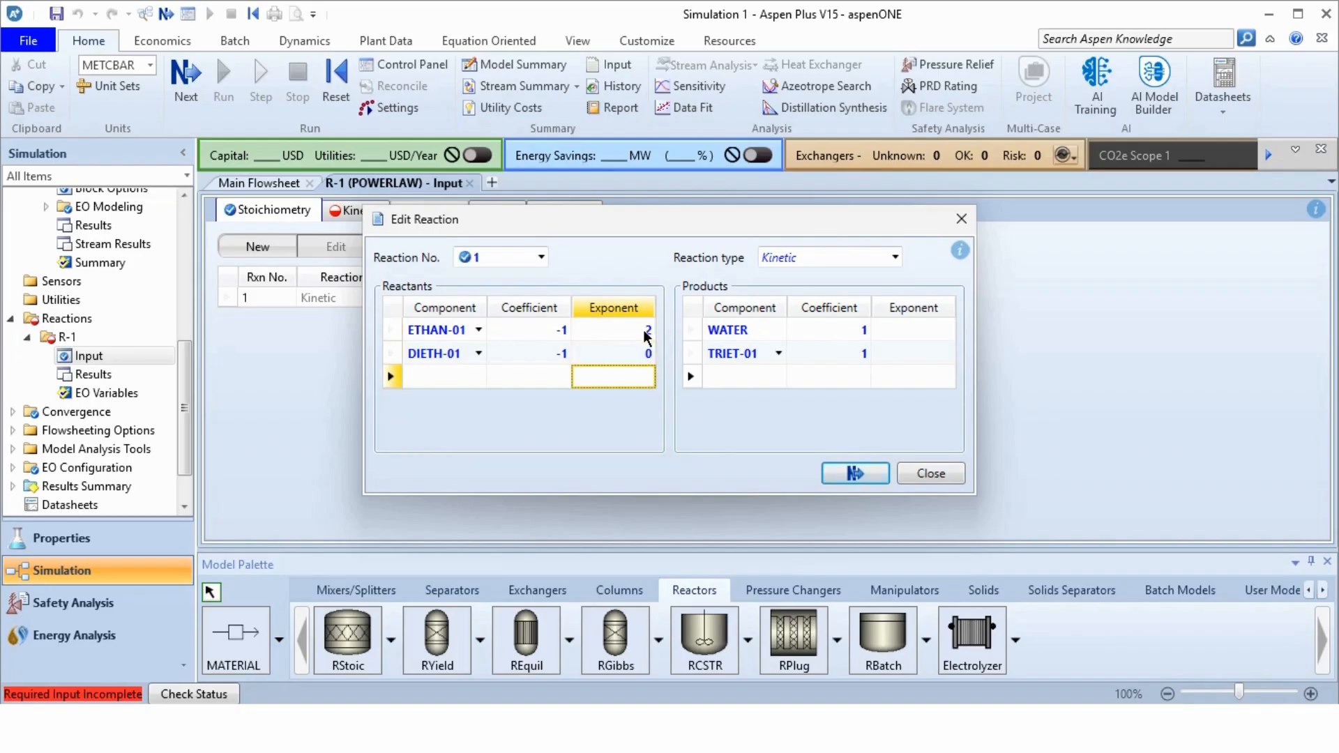
click(911, 330)
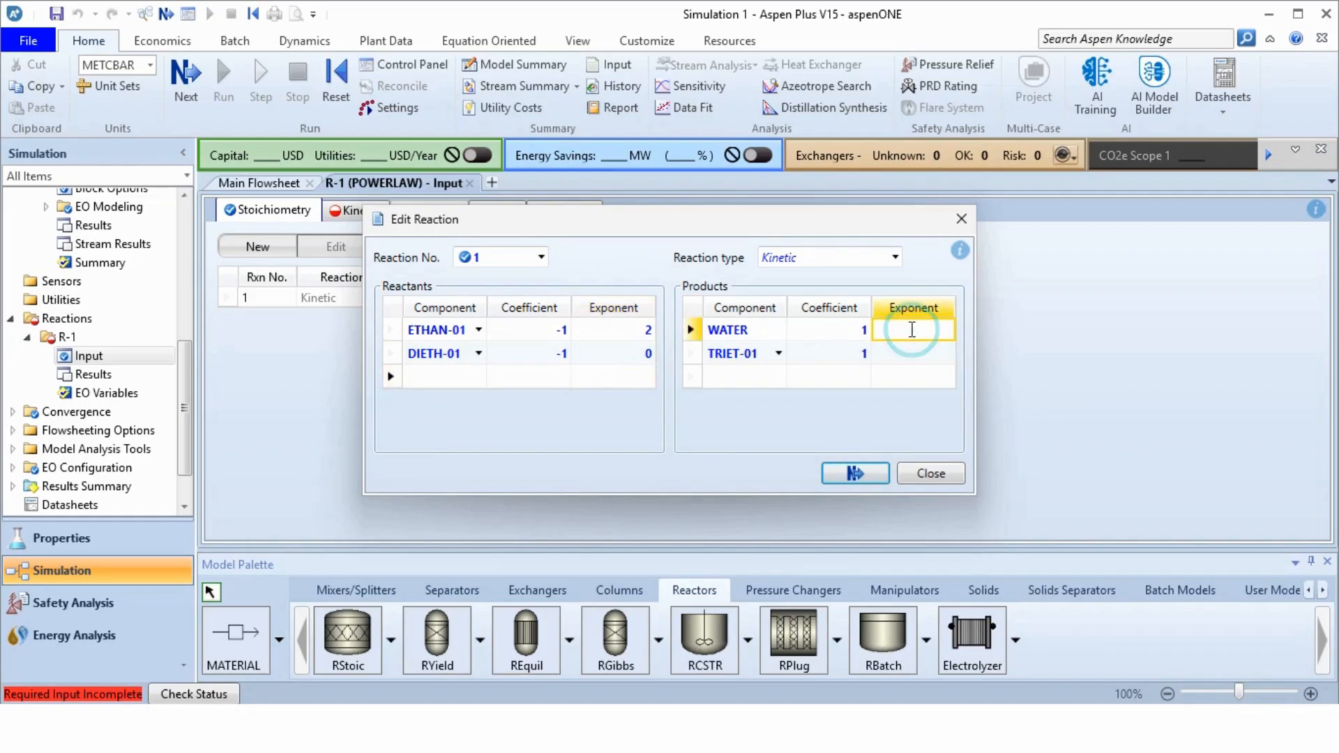
text(0)
key(Return)
text(0)
key(Return)
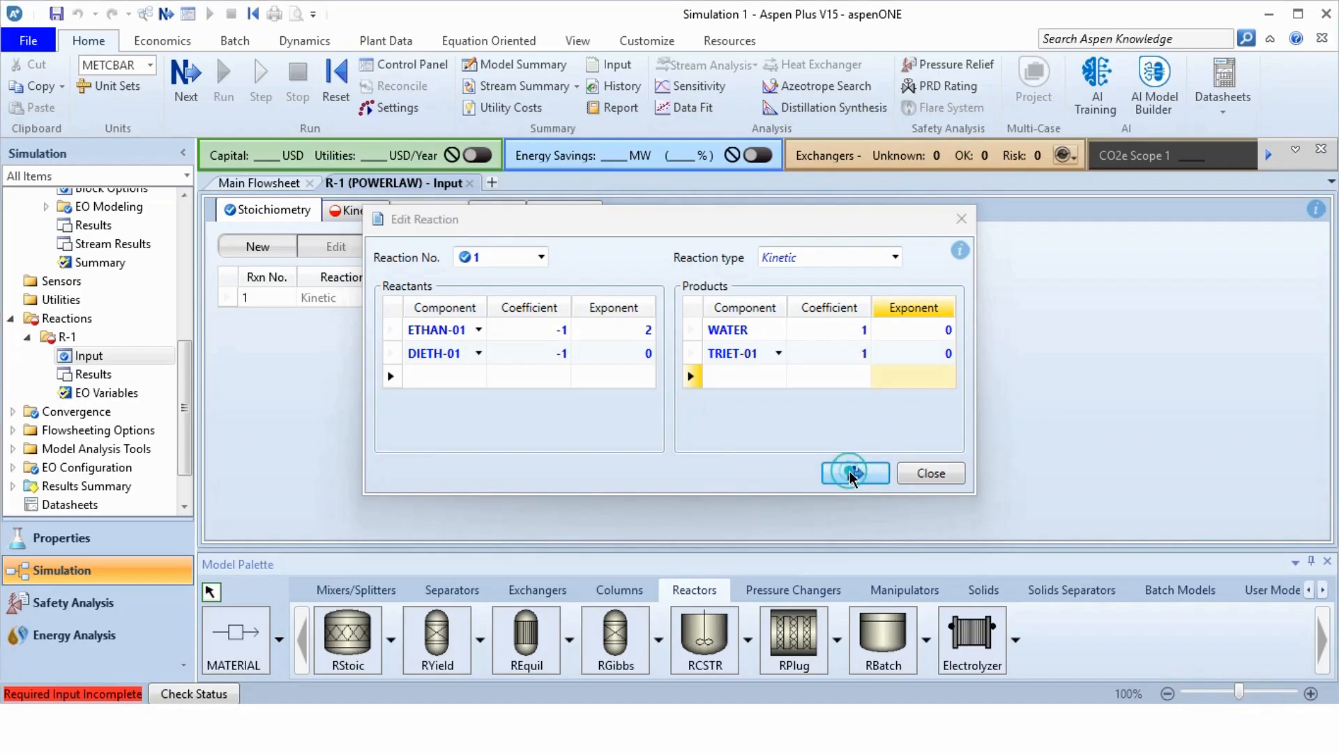
click(851, 474)
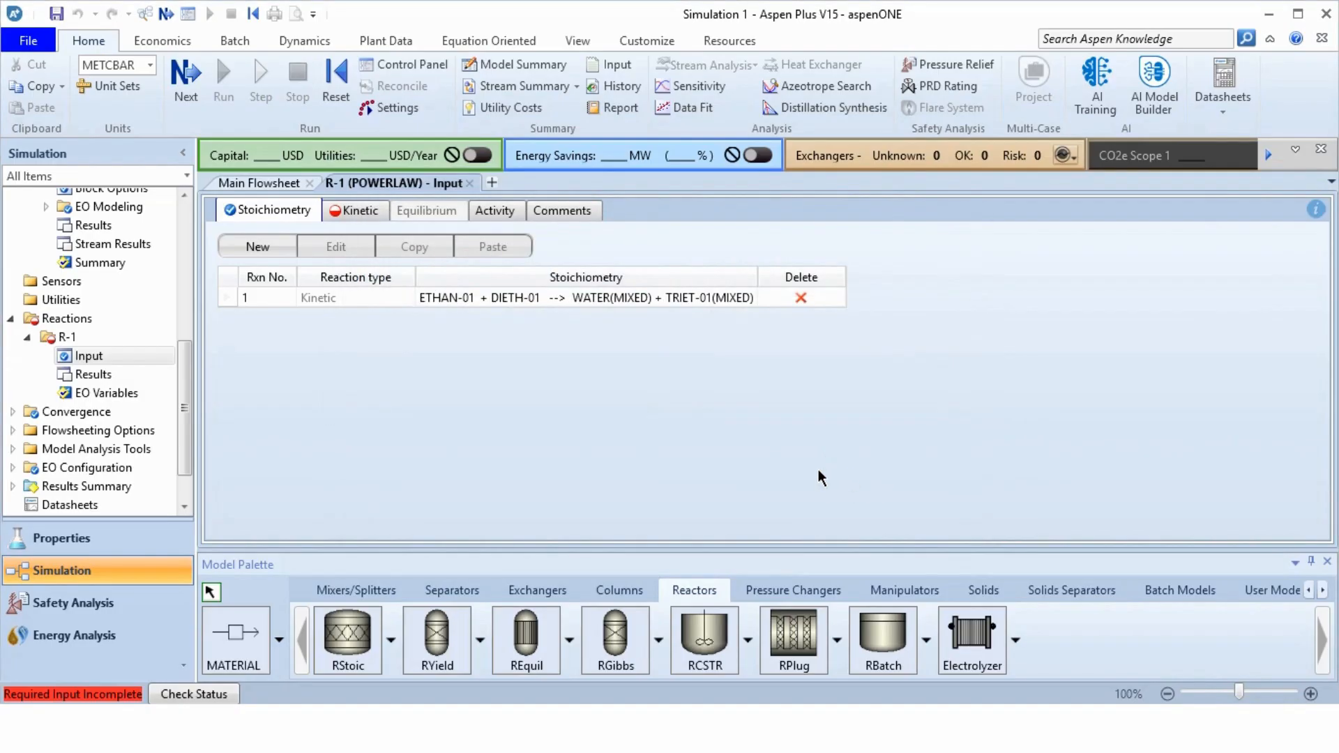
Enter the power-law kinetics of the reaction with k 1.326 and activation energy E 10000 kJ/kmol
click(355, 210)
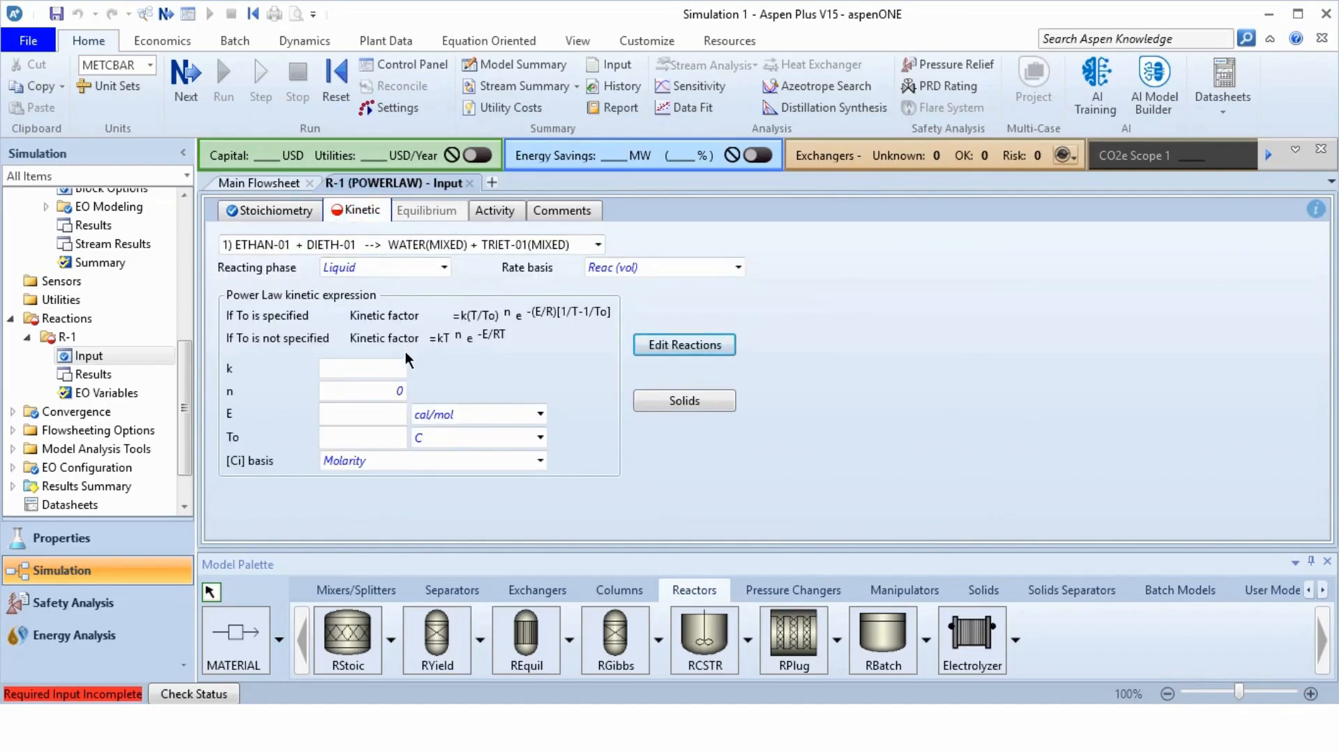
click(541, 414)
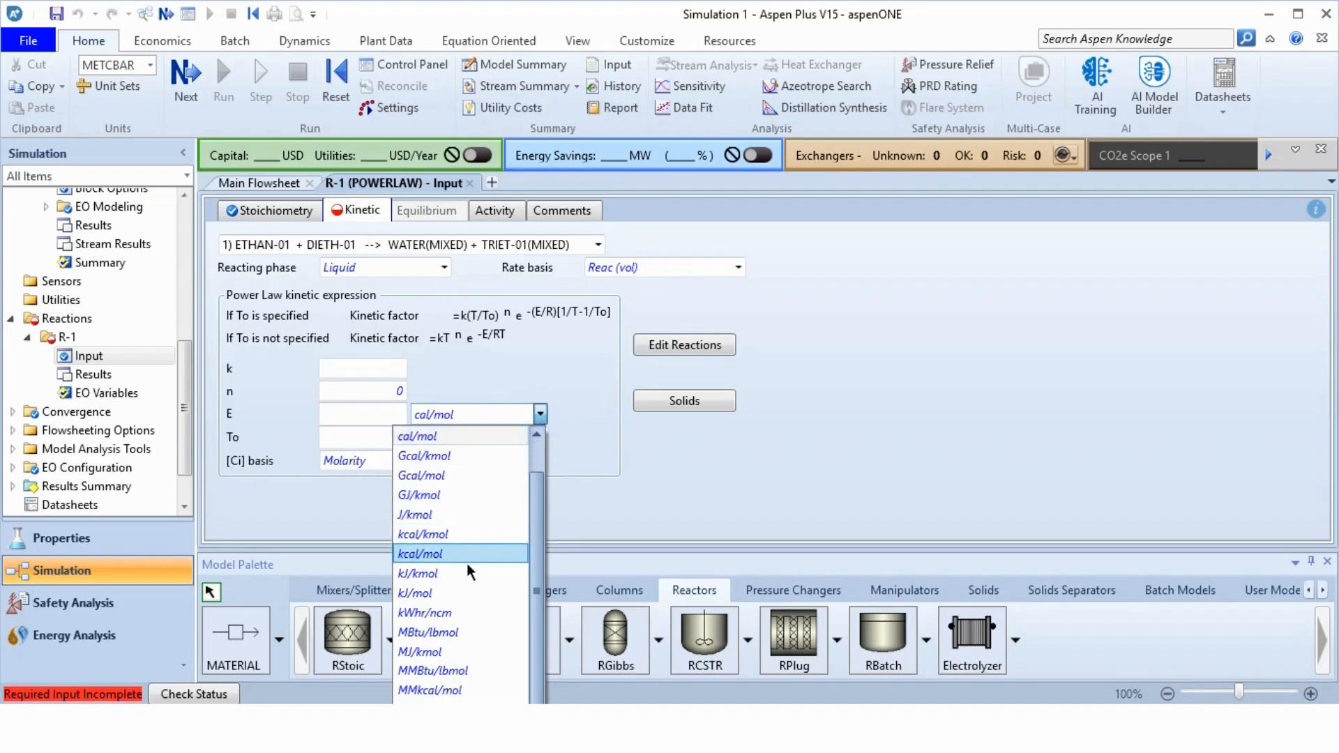
click(462, 573)
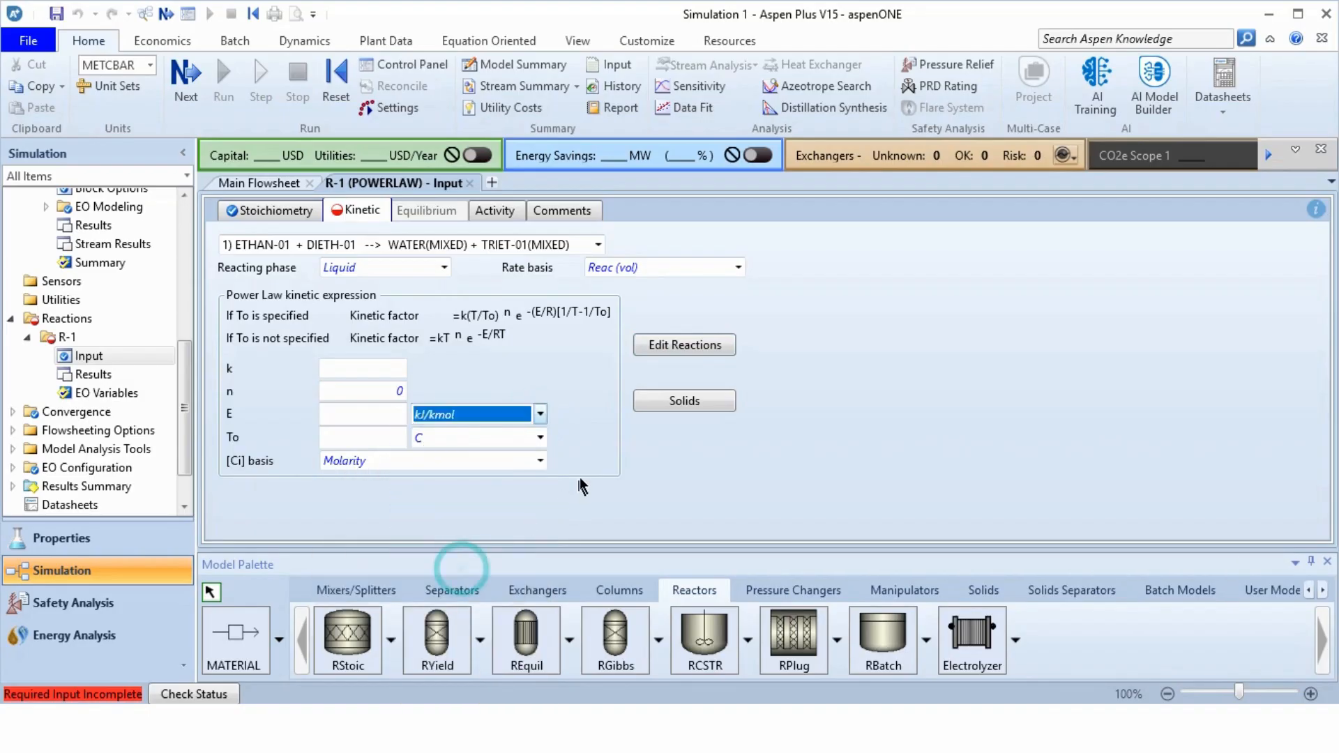
click(402, 371)
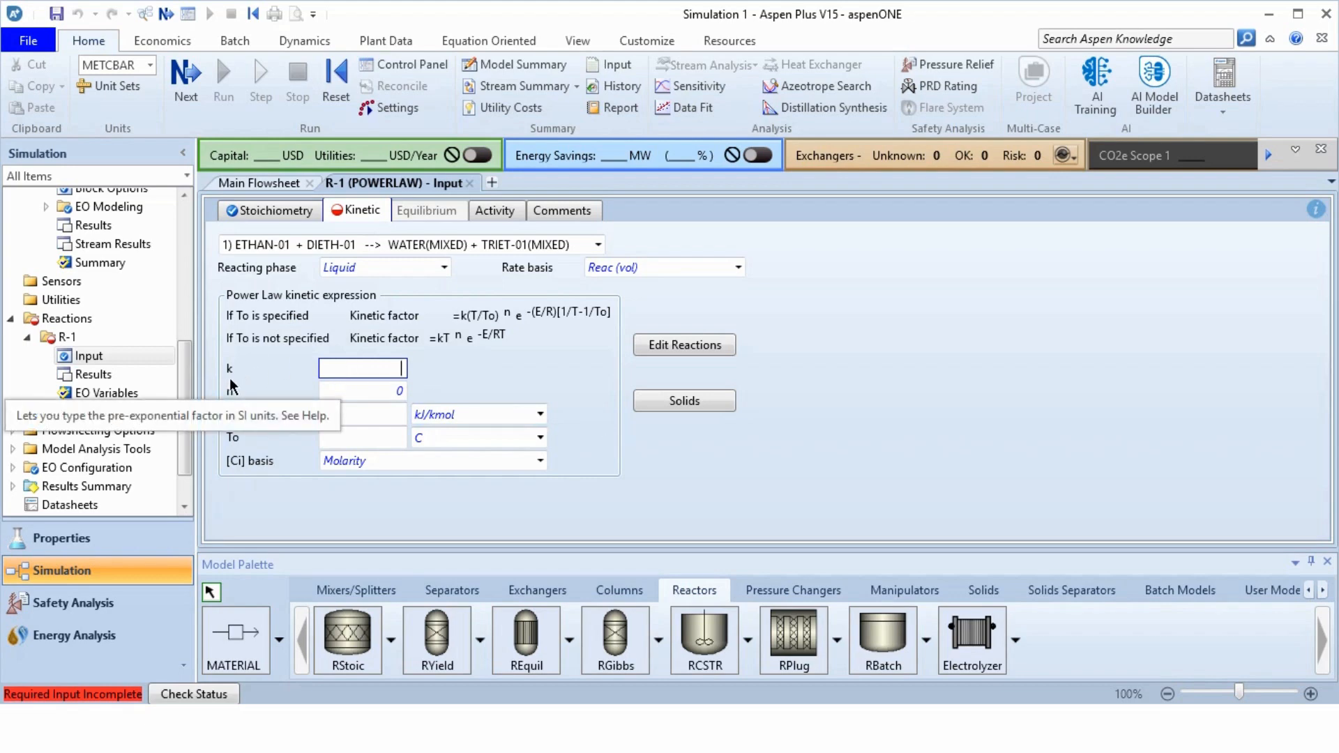
mouse_move(565, 727)
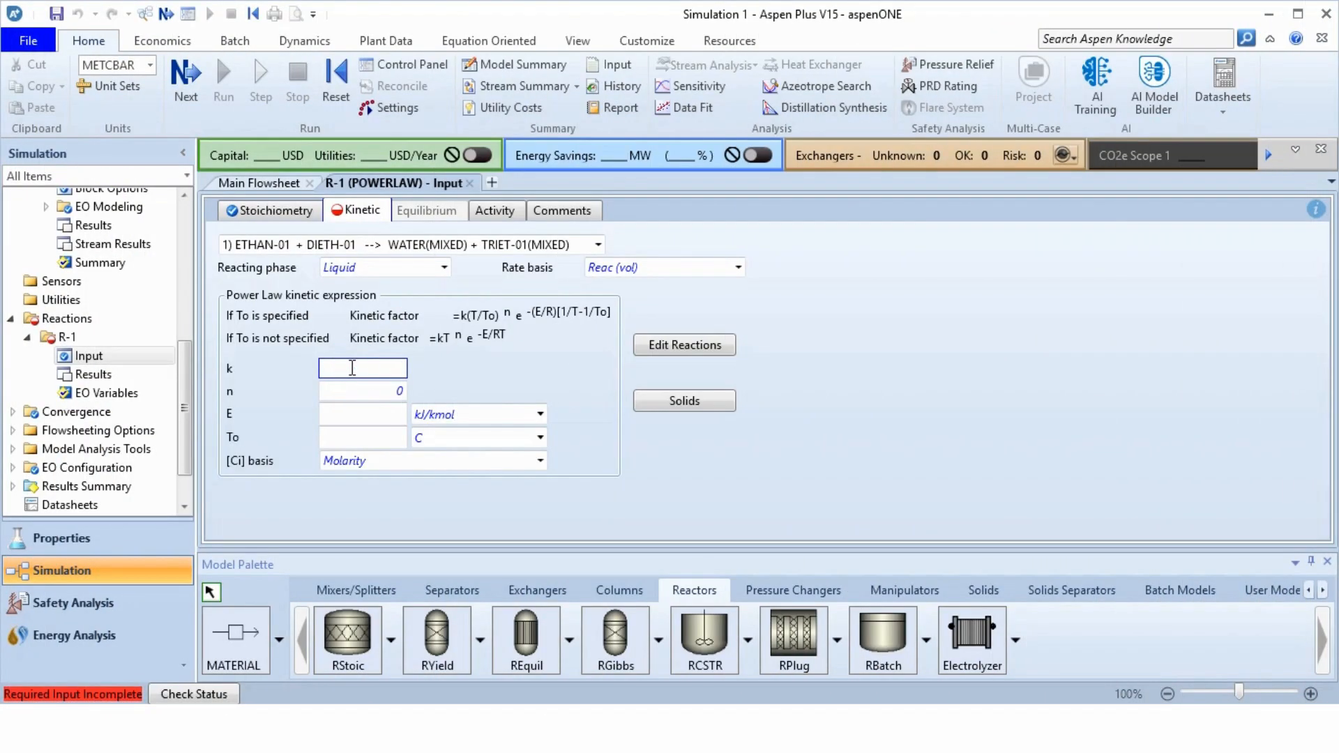
text(1.326)
click(366, 413)
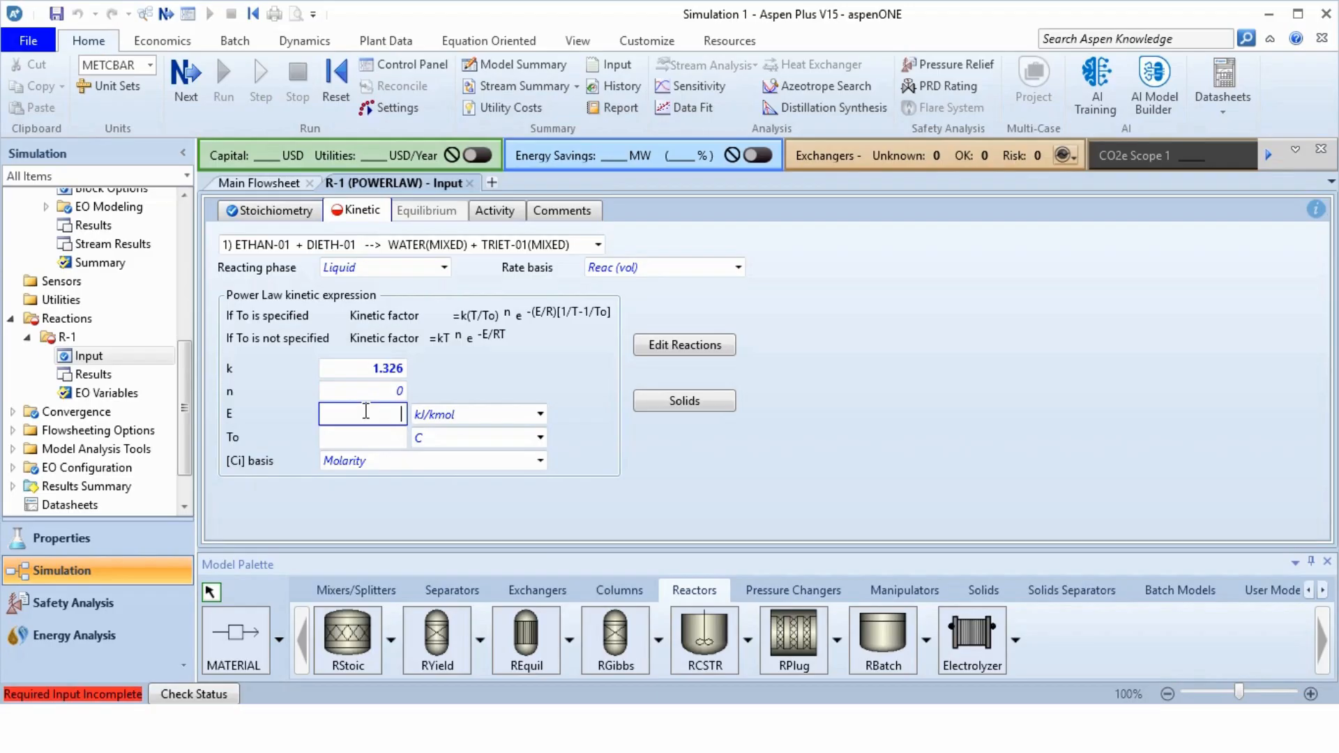
text(10000)
key(Return)
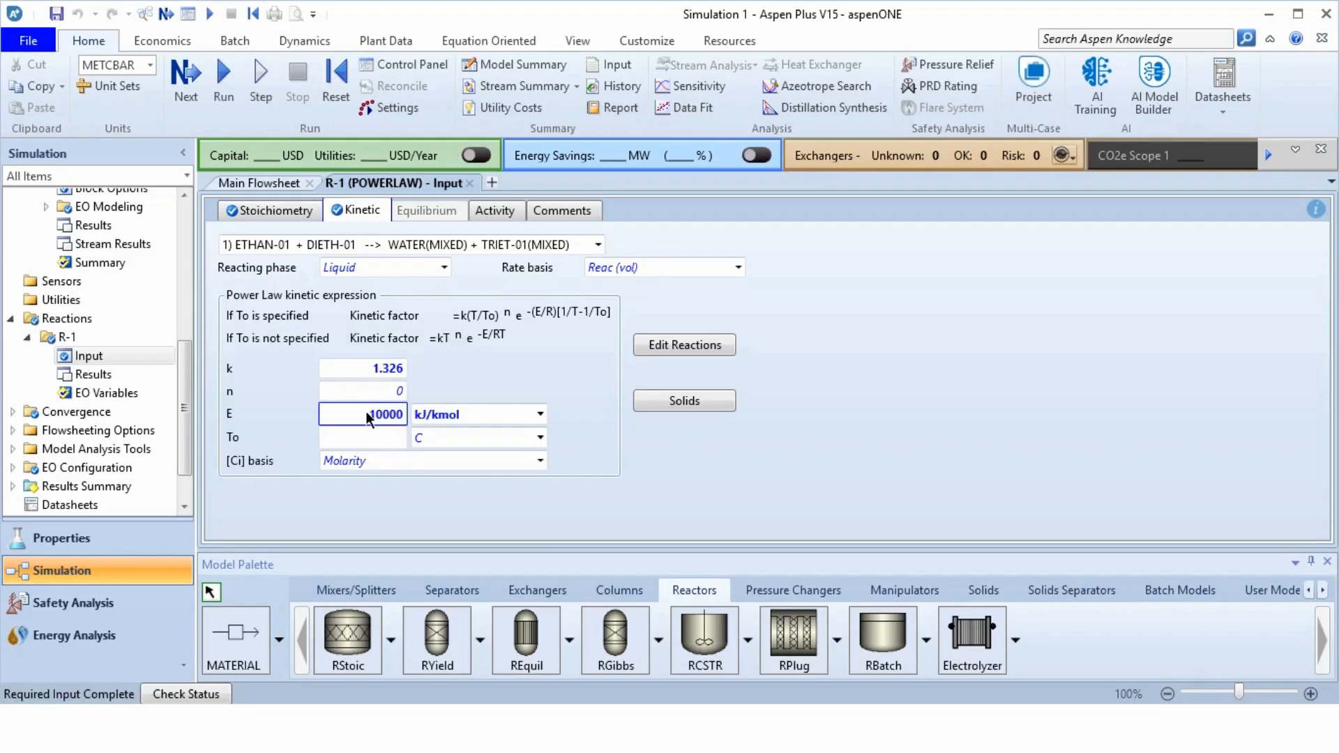
Reset the simulation before running it
click(336, 69)
key(Return)
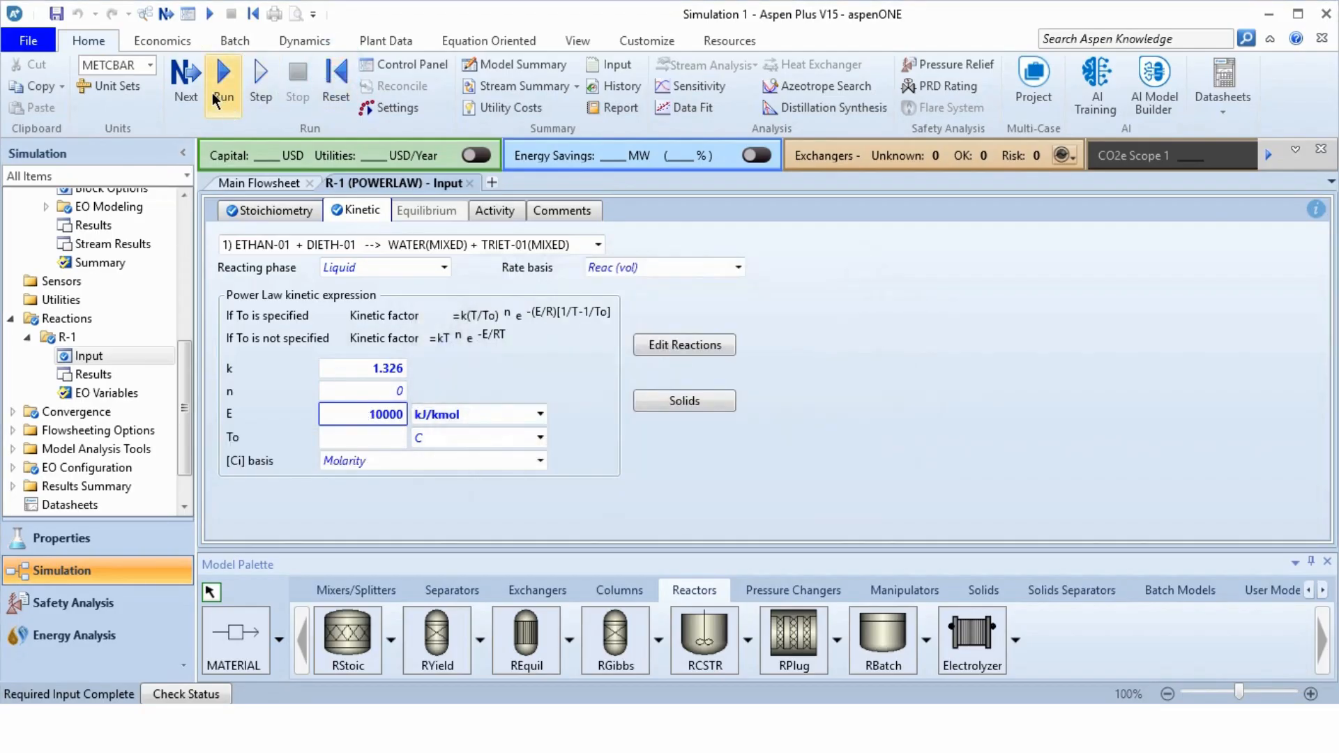
Run the simulation and examine the run status messages and the warning details of block B1
click(211, 90)
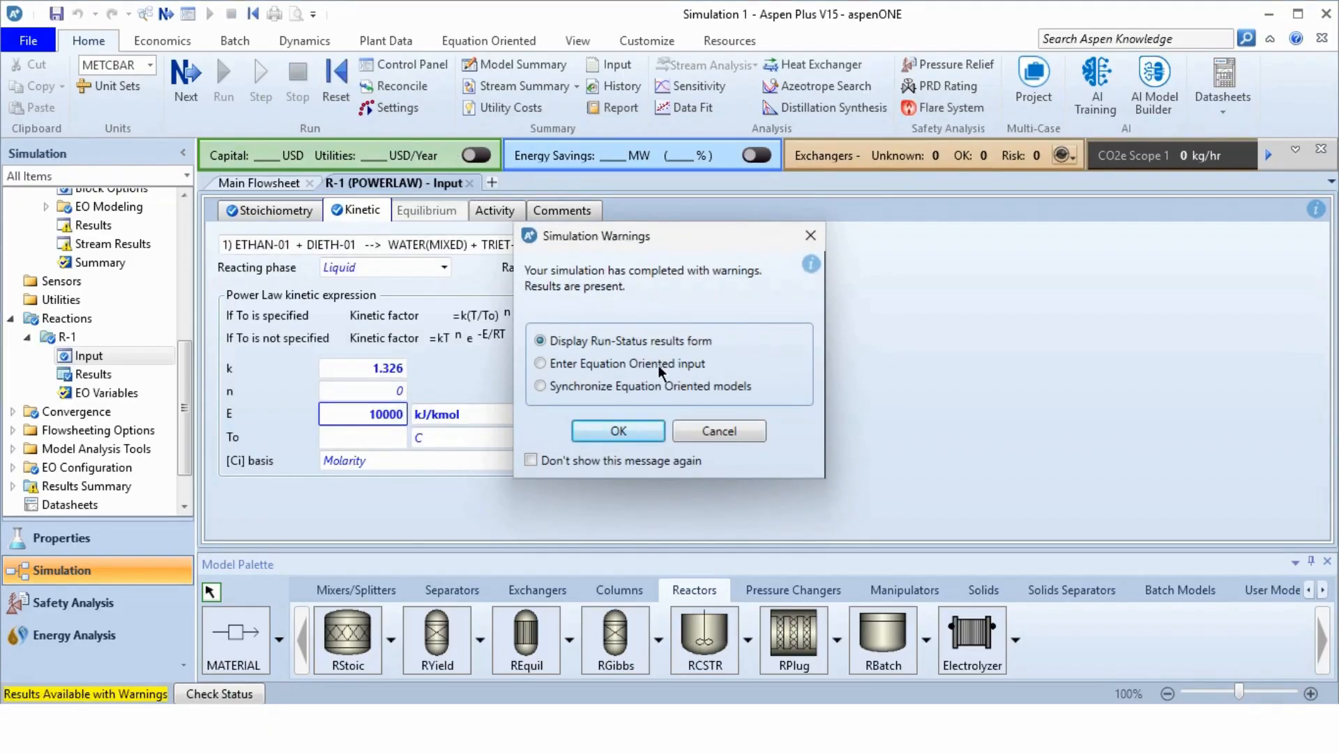
click(650, 434)
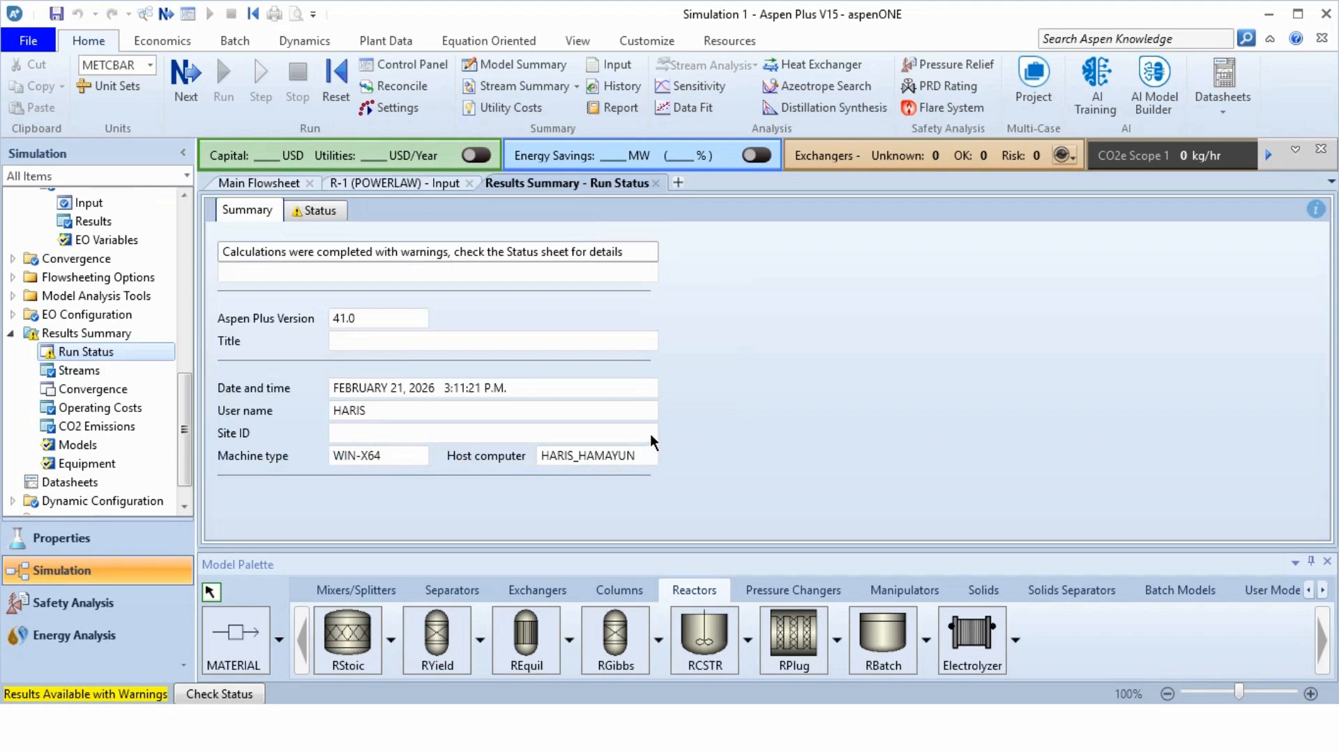
click(317, 210)
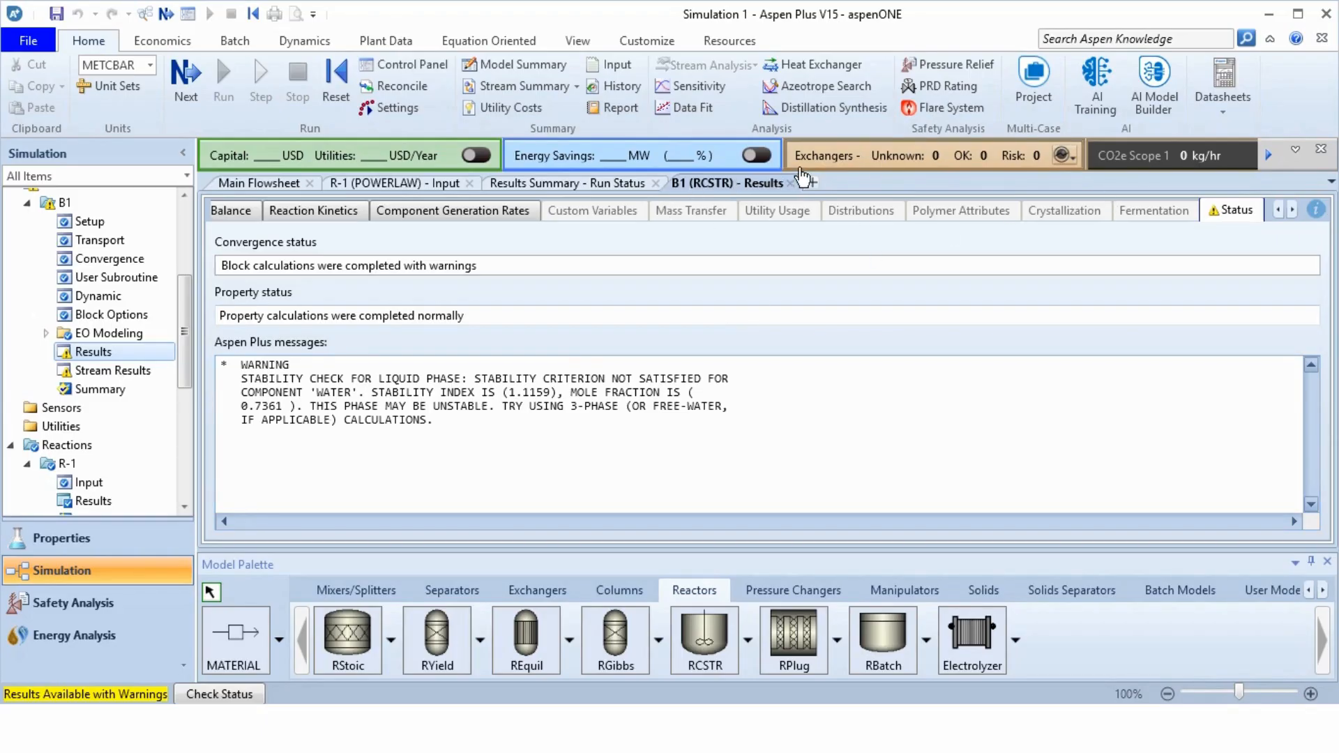
click(797, 189)
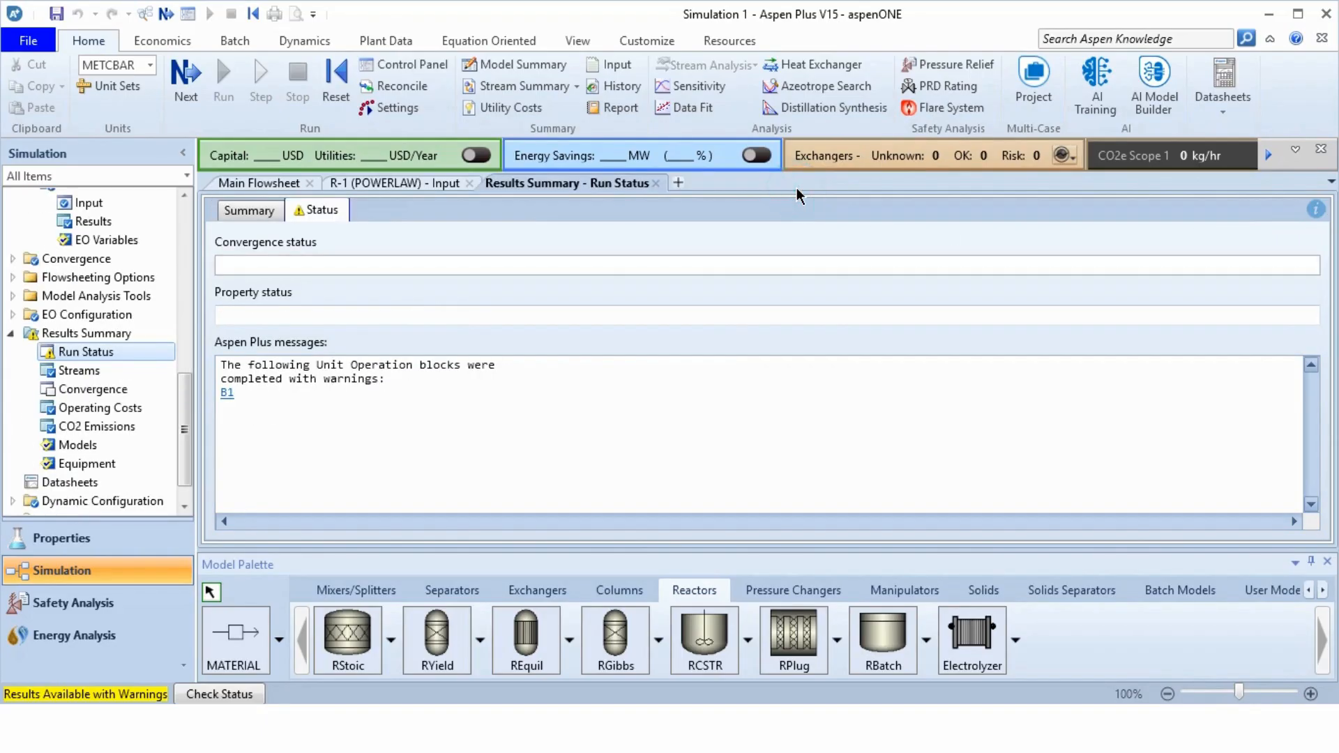
Open the stream results of reactor B1 from the main flowsheet and expand the component mole flows
click(285, 184)
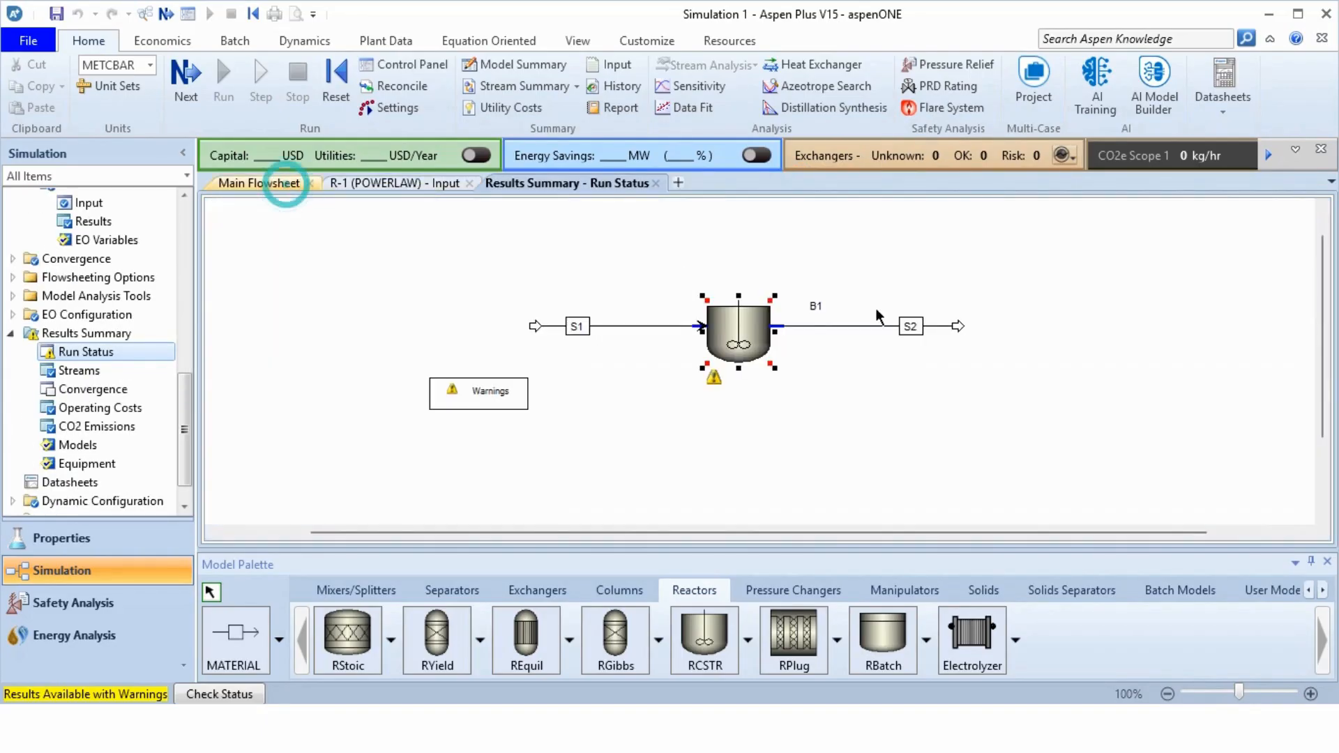
right_click(741, 327)
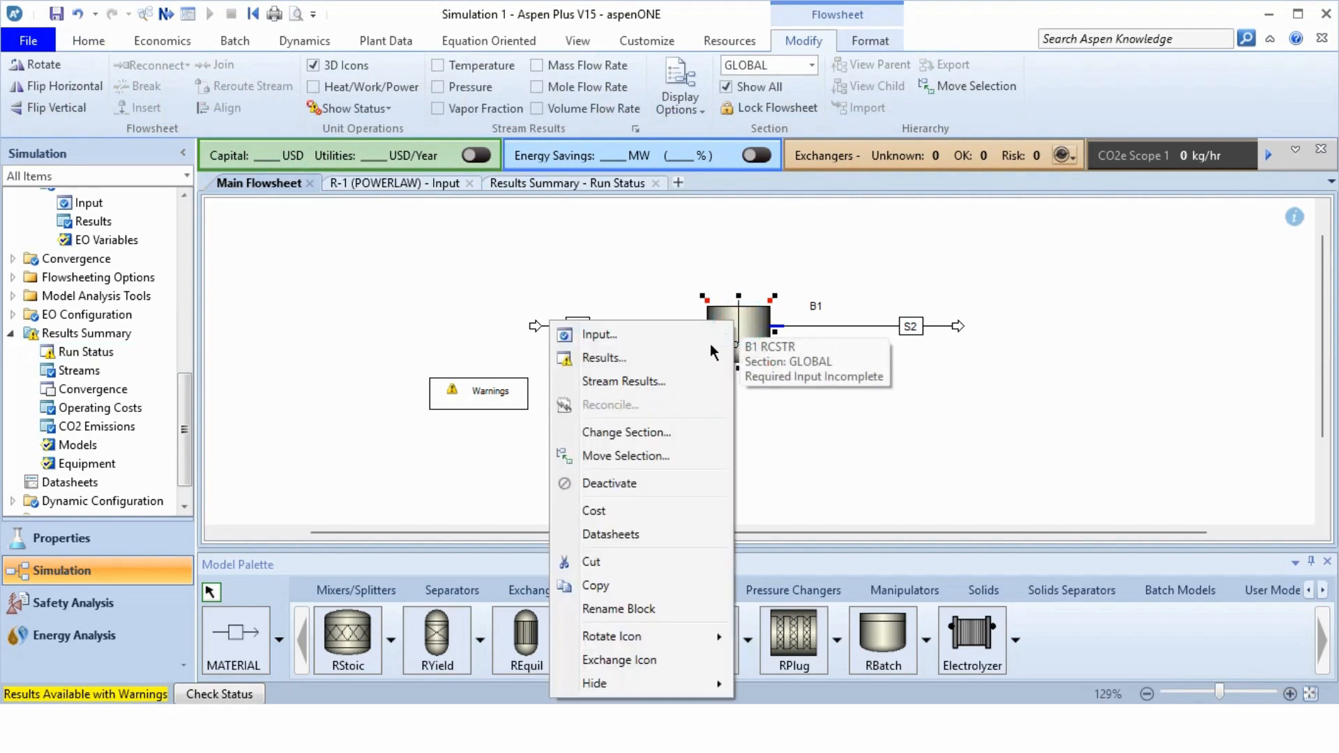
click(668, 379)
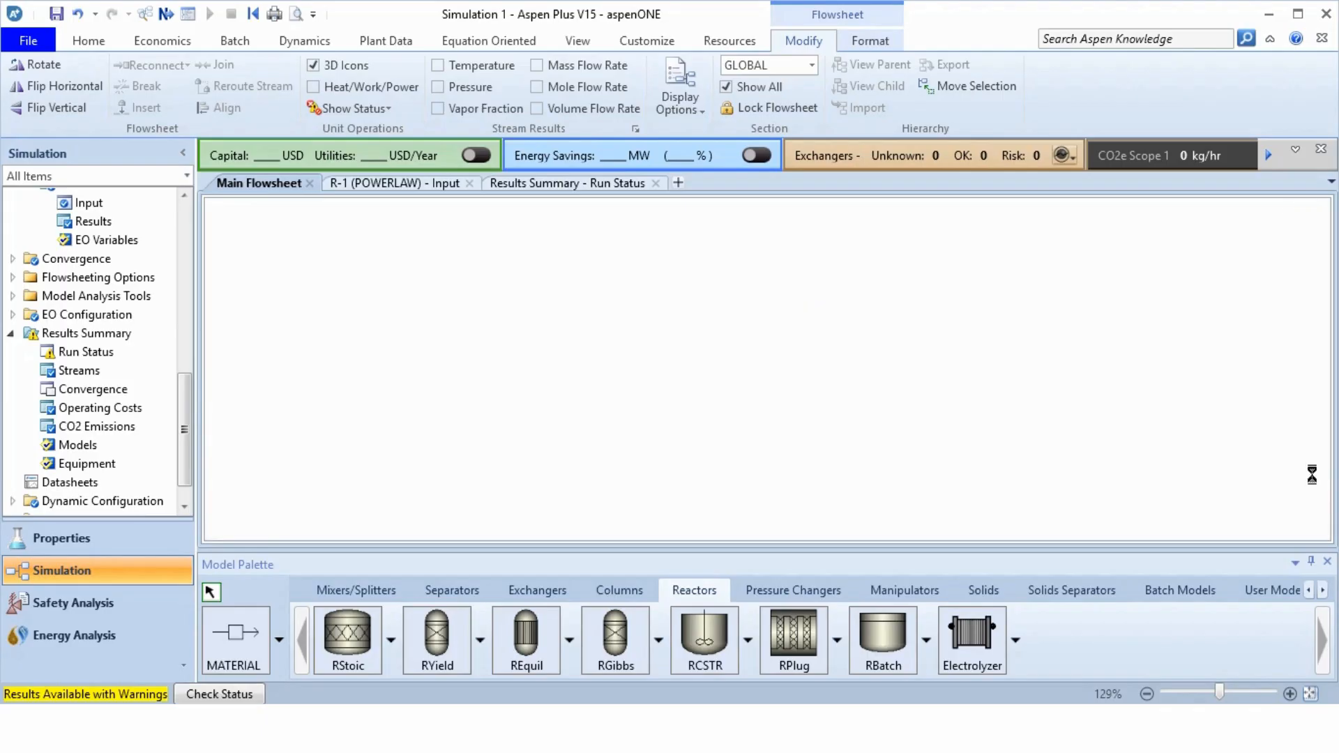
click(1317, 483)
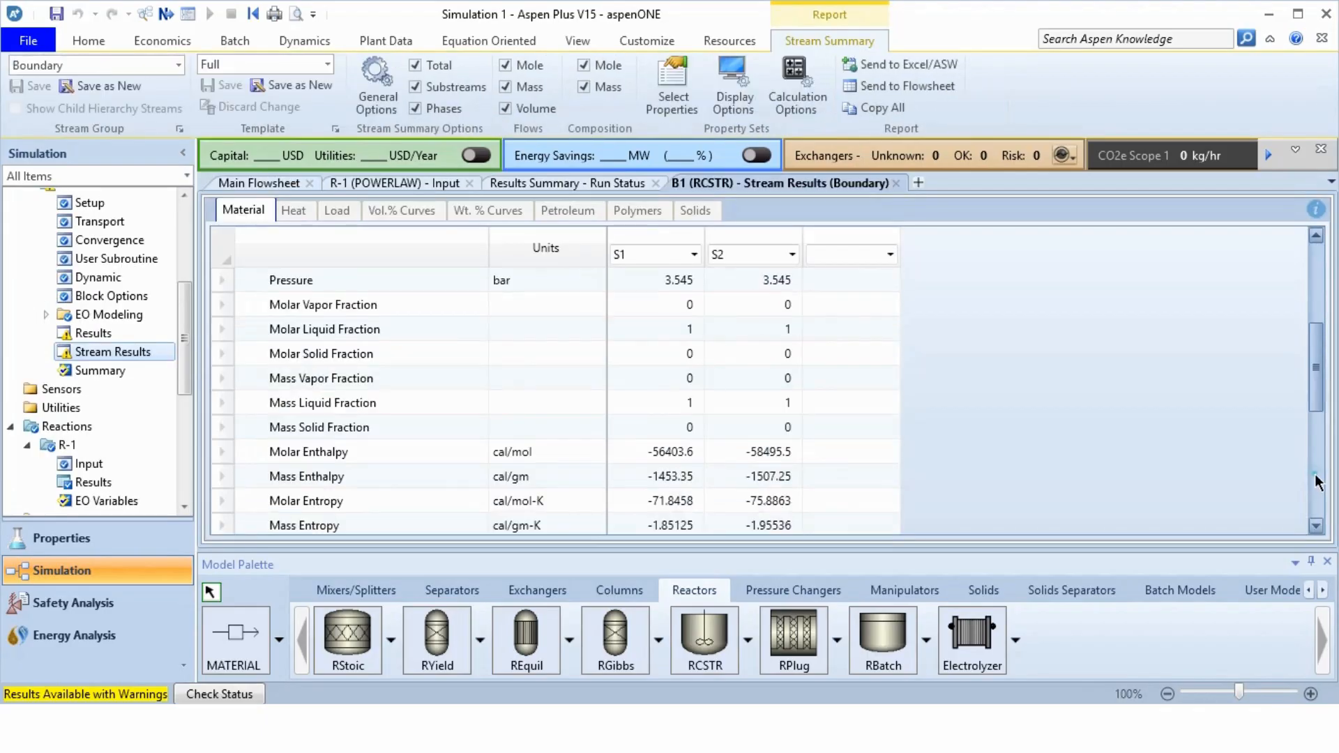
click(1317, 481)
click(261, 427)
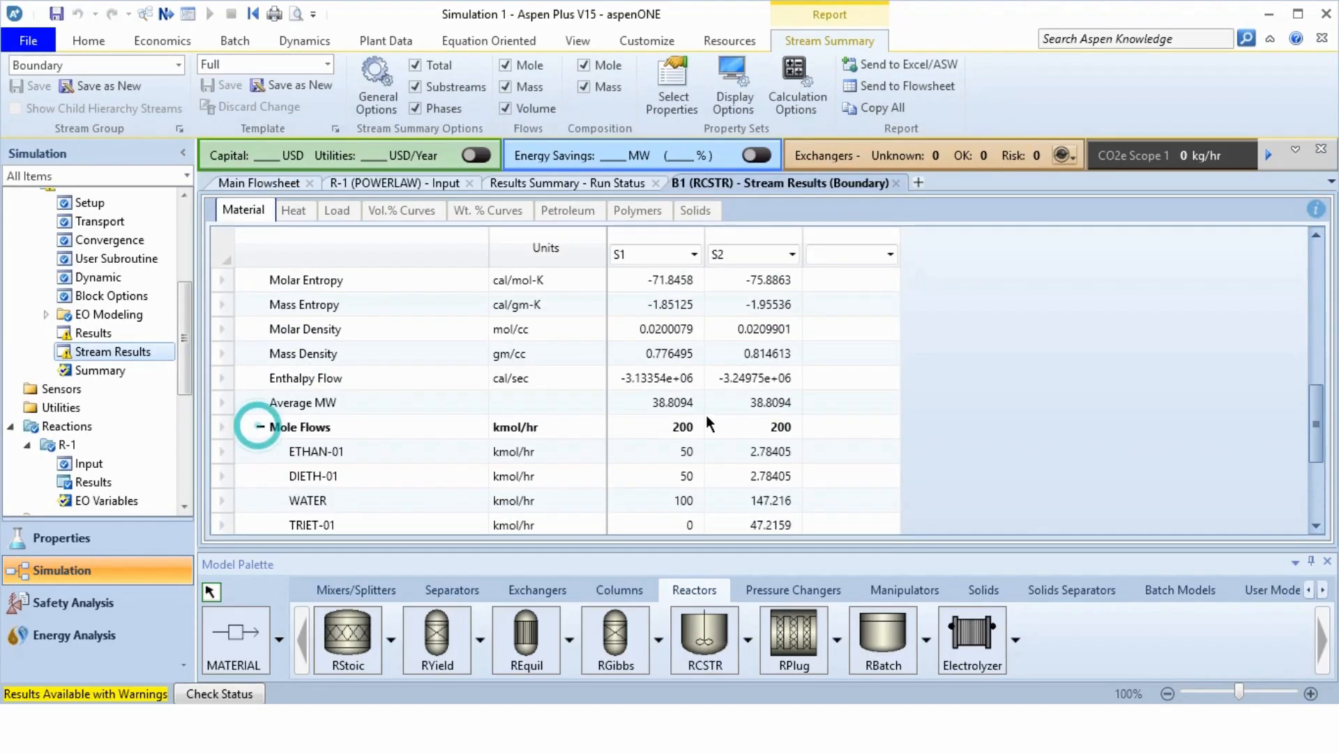
Compare the mole flows of ETHAN-01, DIETH-01, WATER and TRIET-01 between feed S1 and product S2
click(676, 458)
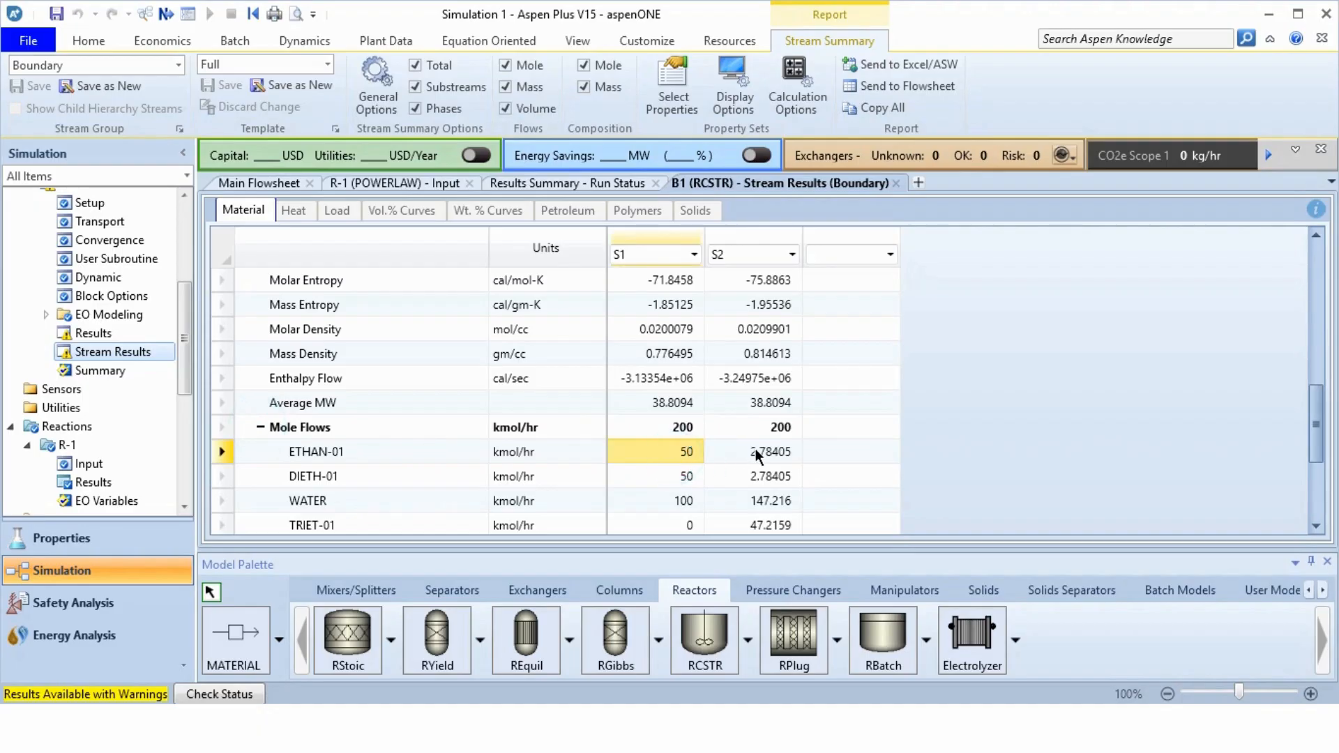
click(756, 452)
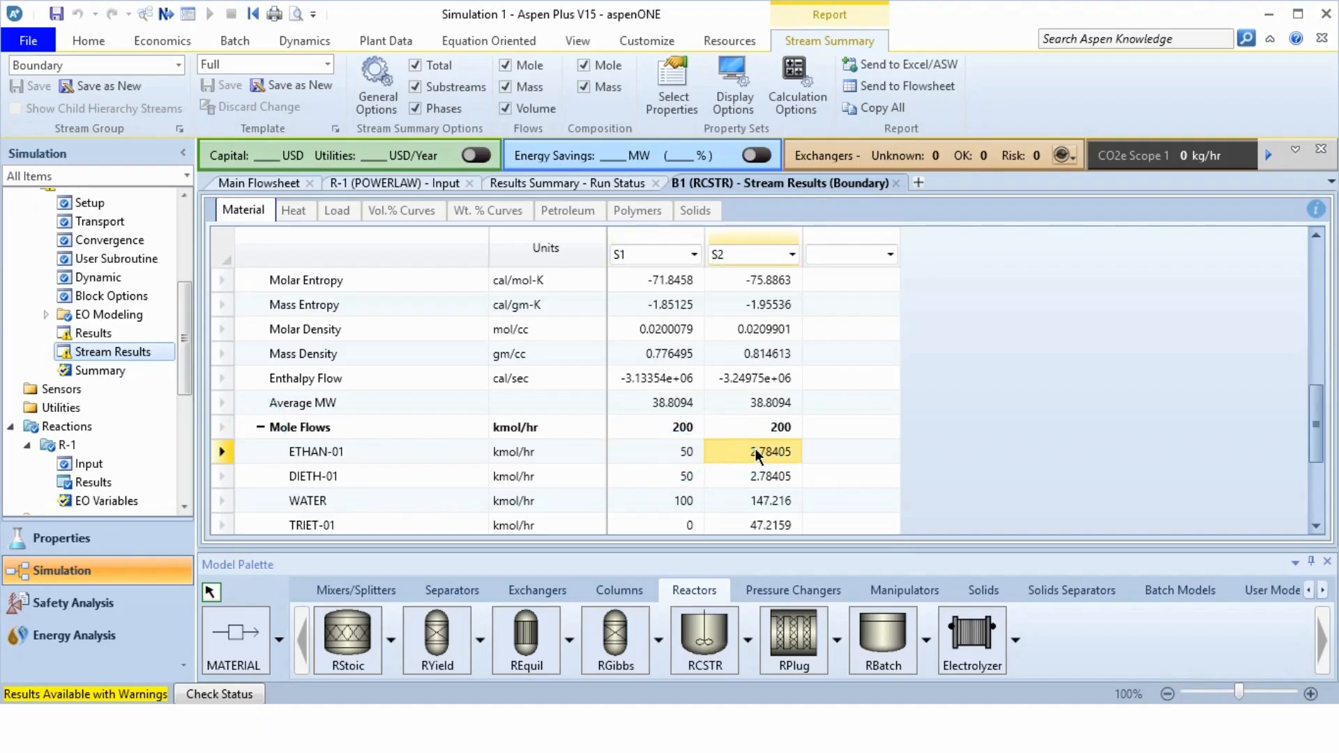
click(672, 476)
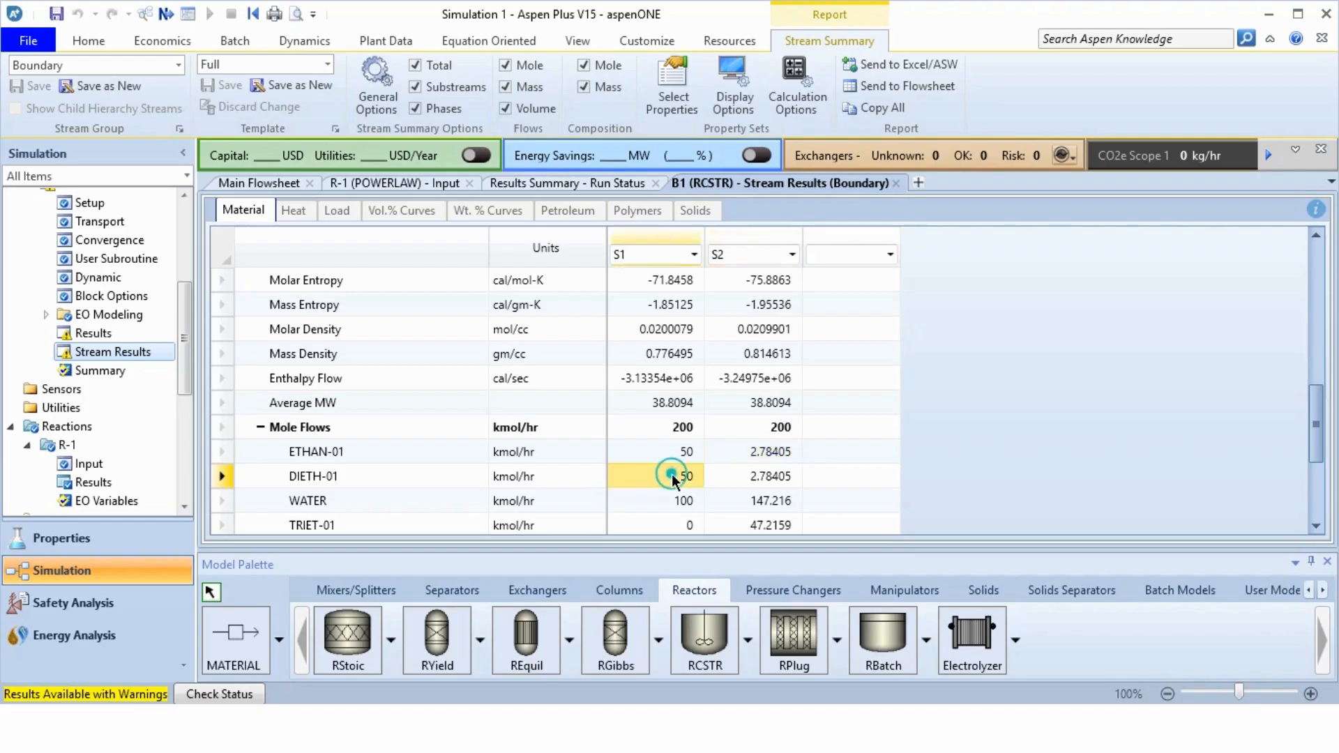
click(735, 481)
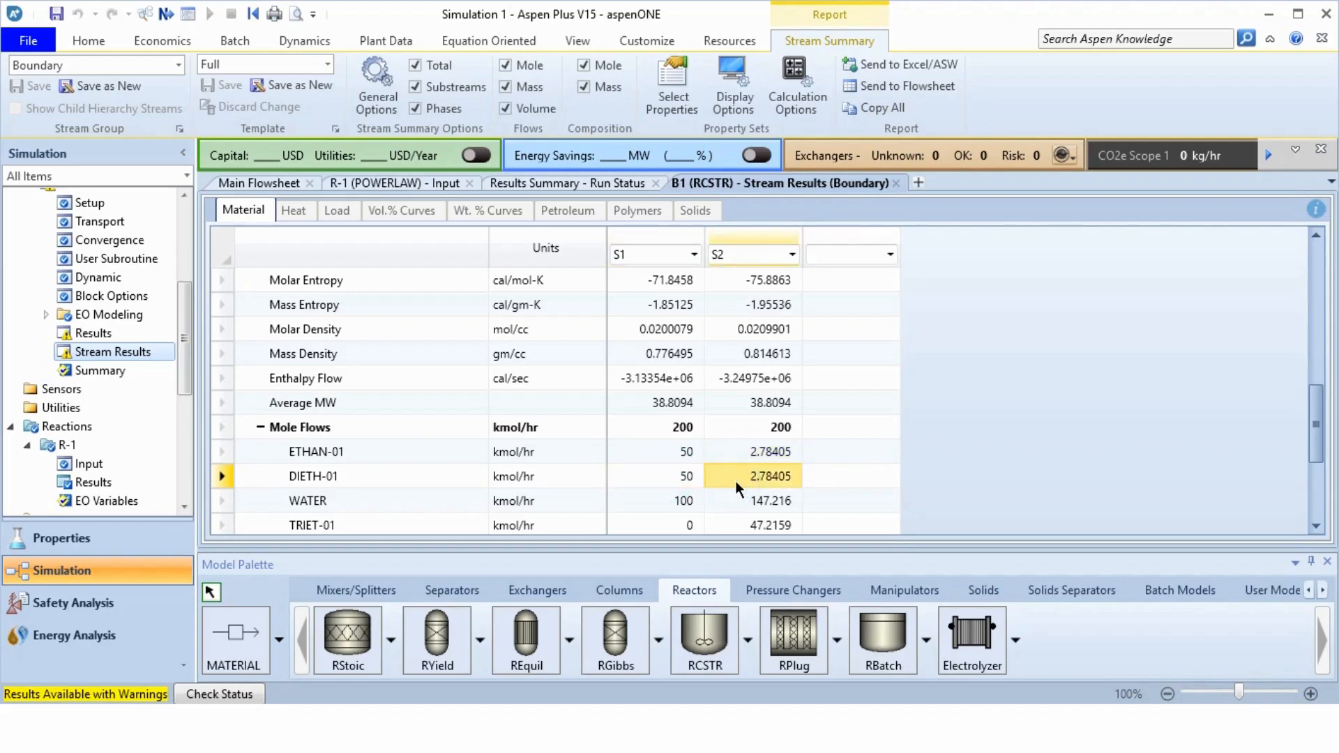
click(665, 504)
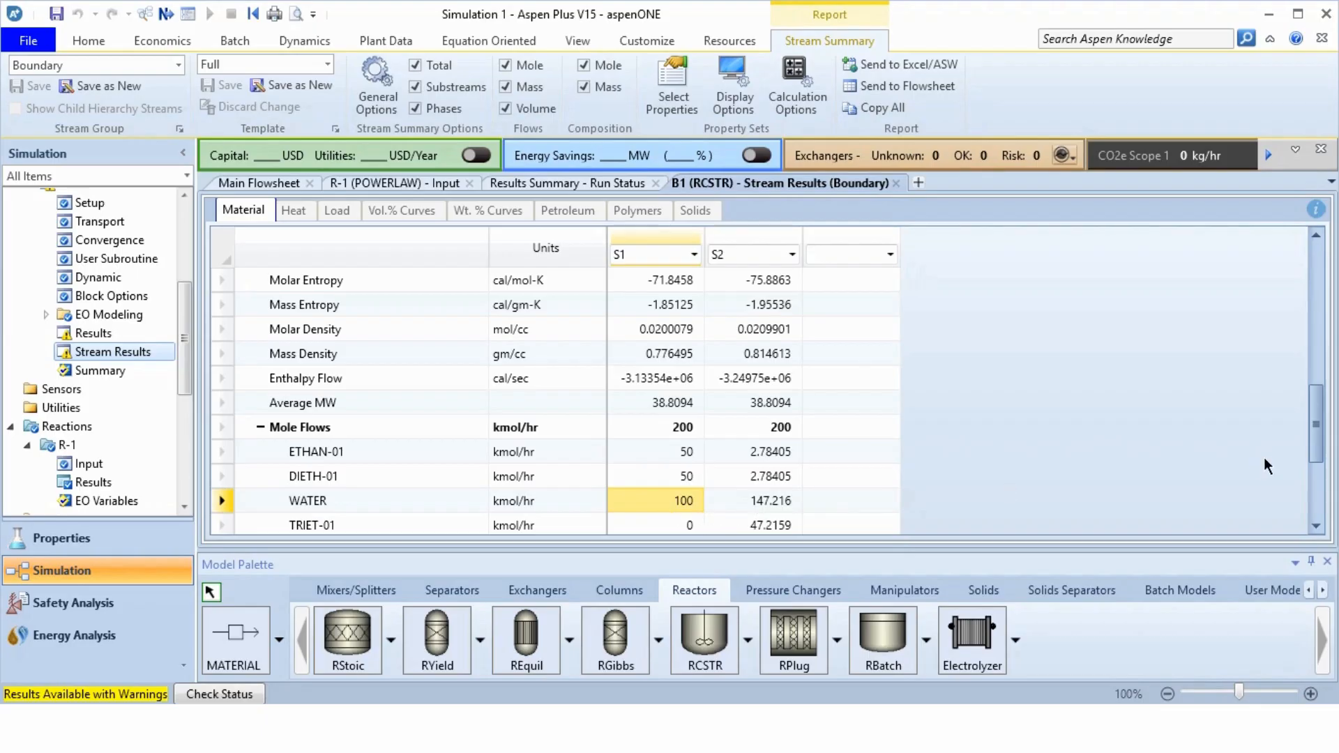
scroll(1317, 439, down, 1)
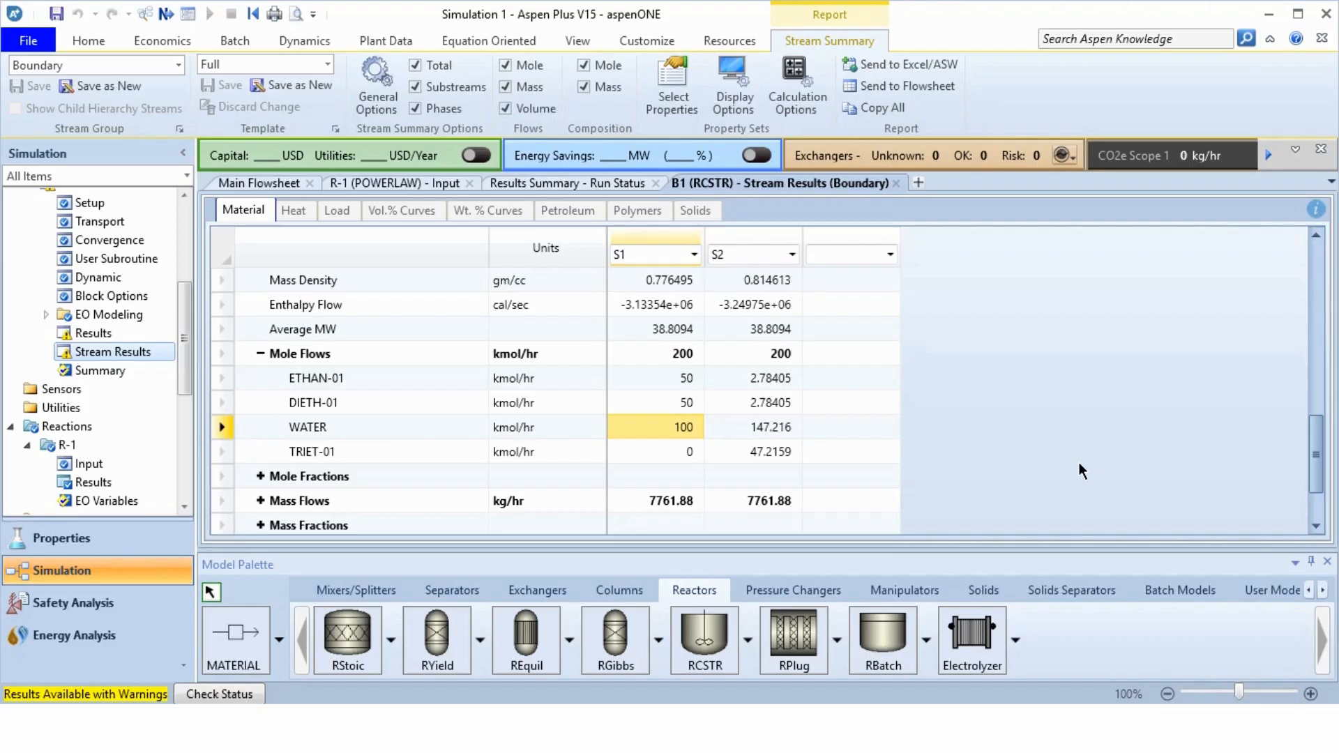
click(759, 453)
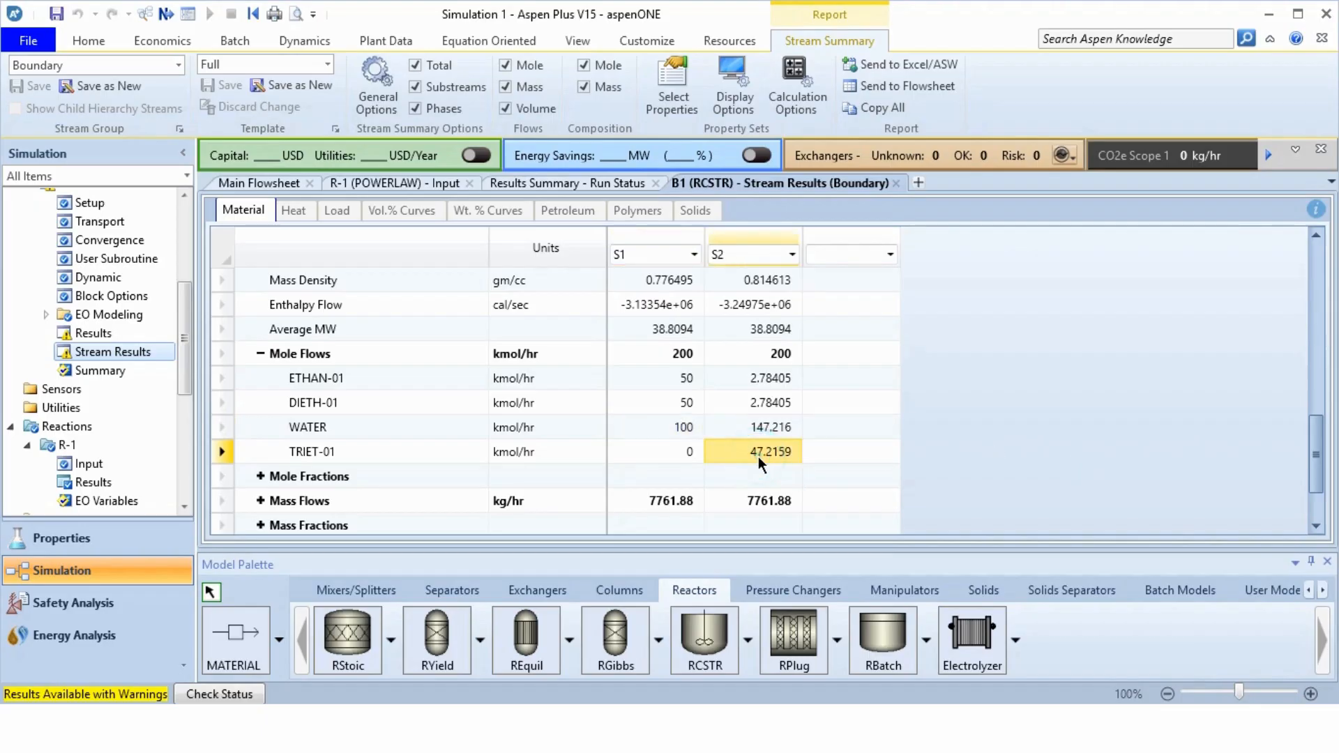